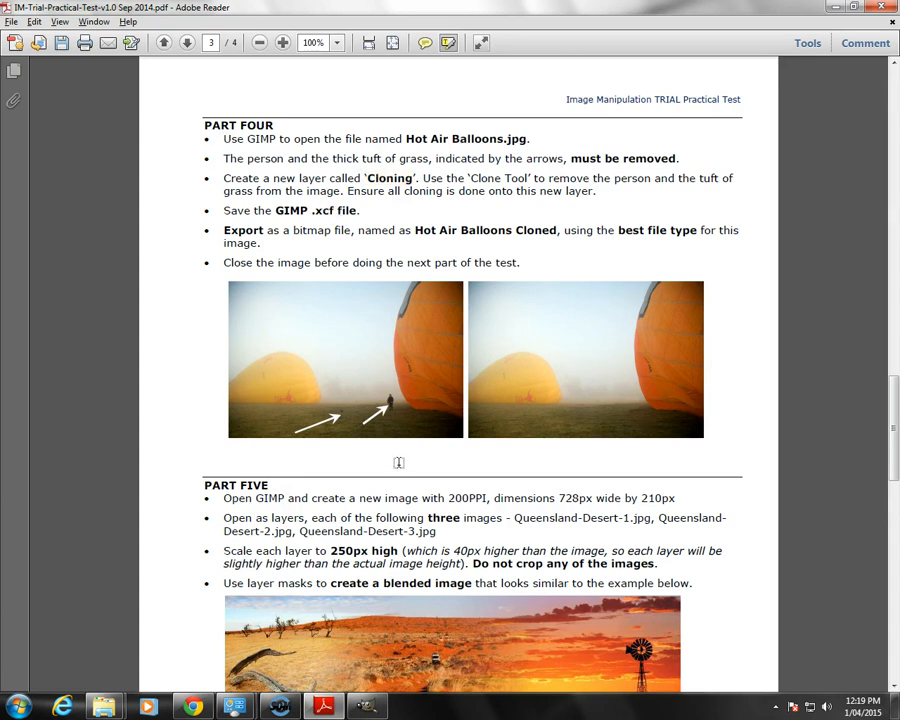
# Step: Switch to GIMP and open the image Hot Air Balloons.jpg
pyautogui.click(372, 707)
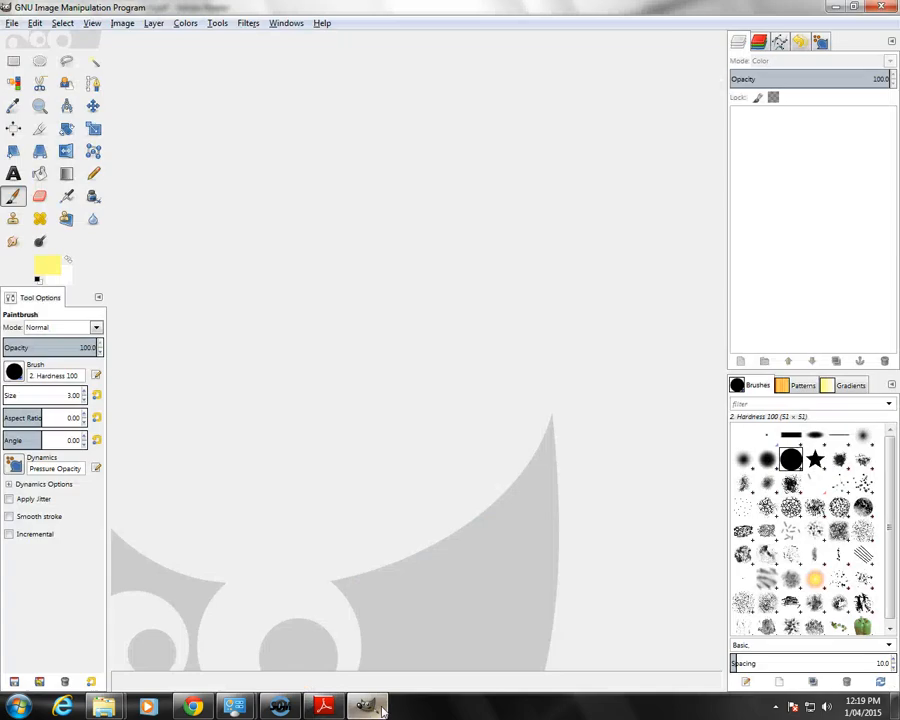
pyautogui.click(11, 22)
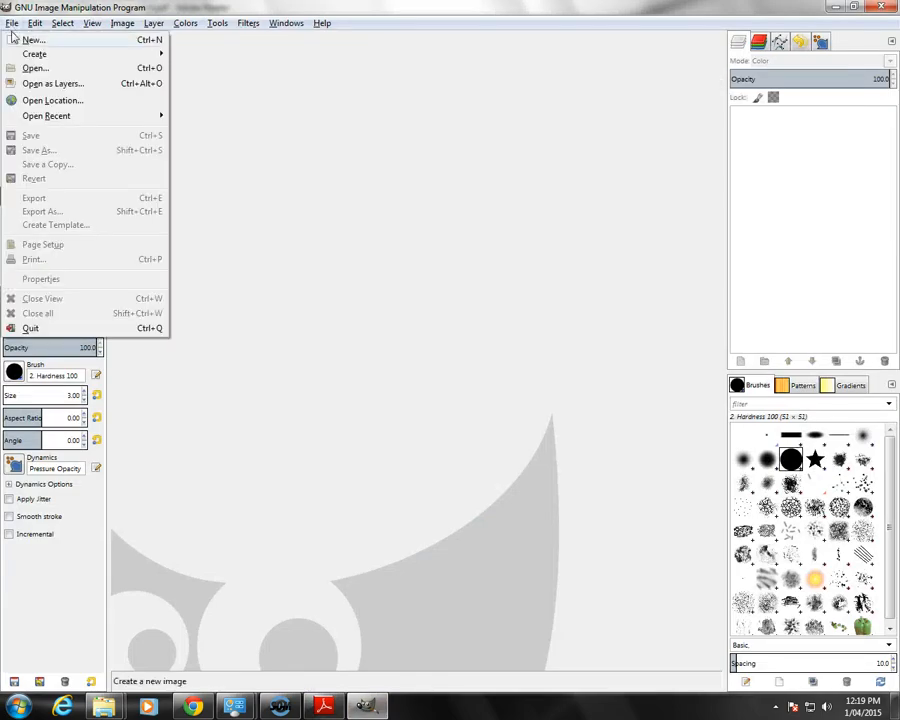
pyautogui.click(35, 68)
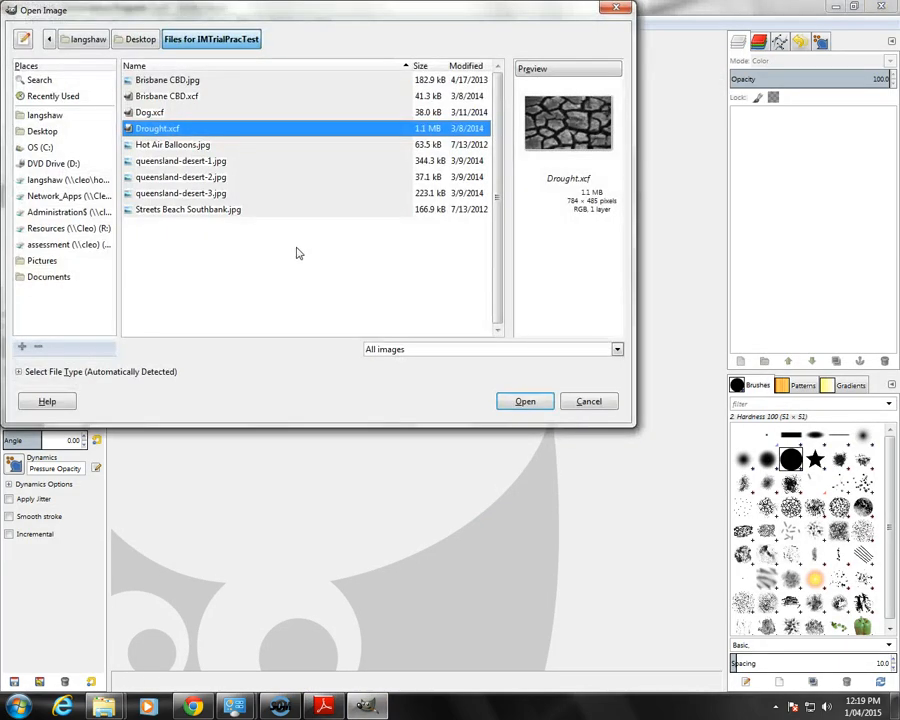
pyautogui.doubleClick(180, 146)
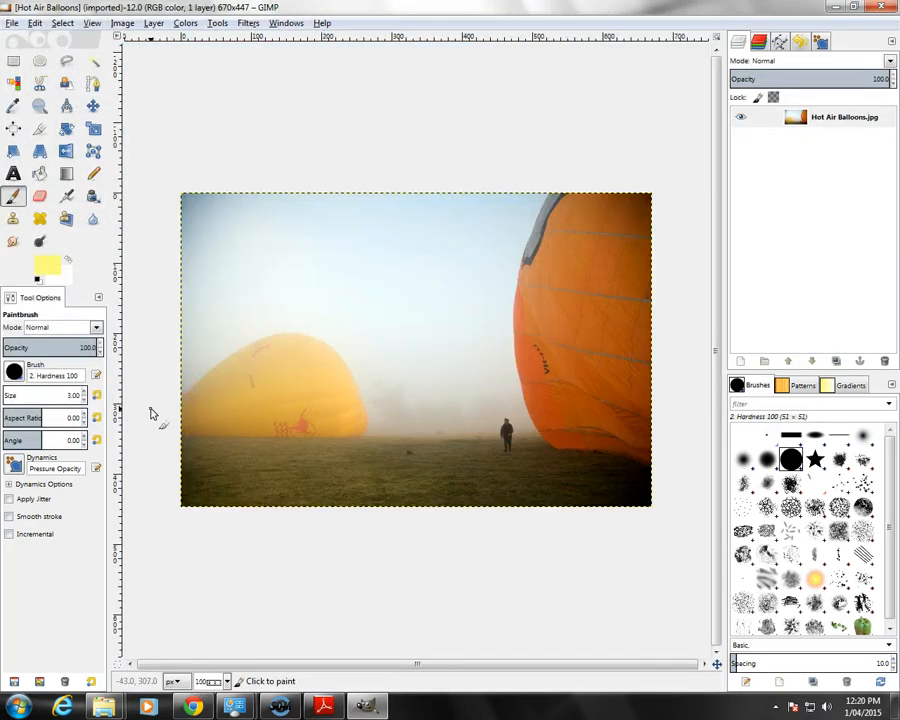
# Step: Set up the Clone tool with the 2. Hardness 050 brush at size 33
pyautogui.press('+')
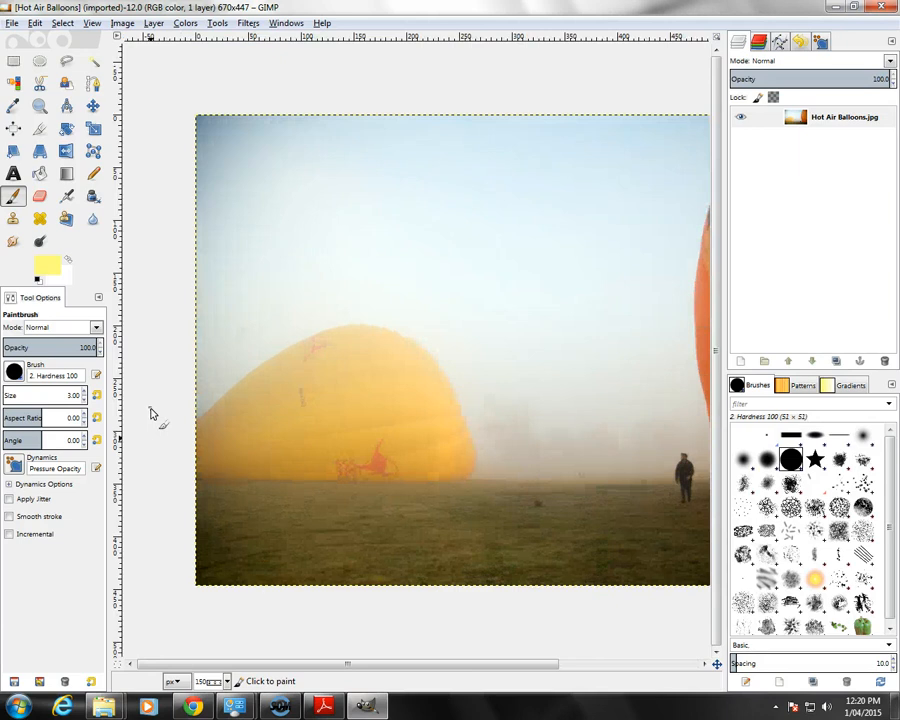
pyautogui.press('+')
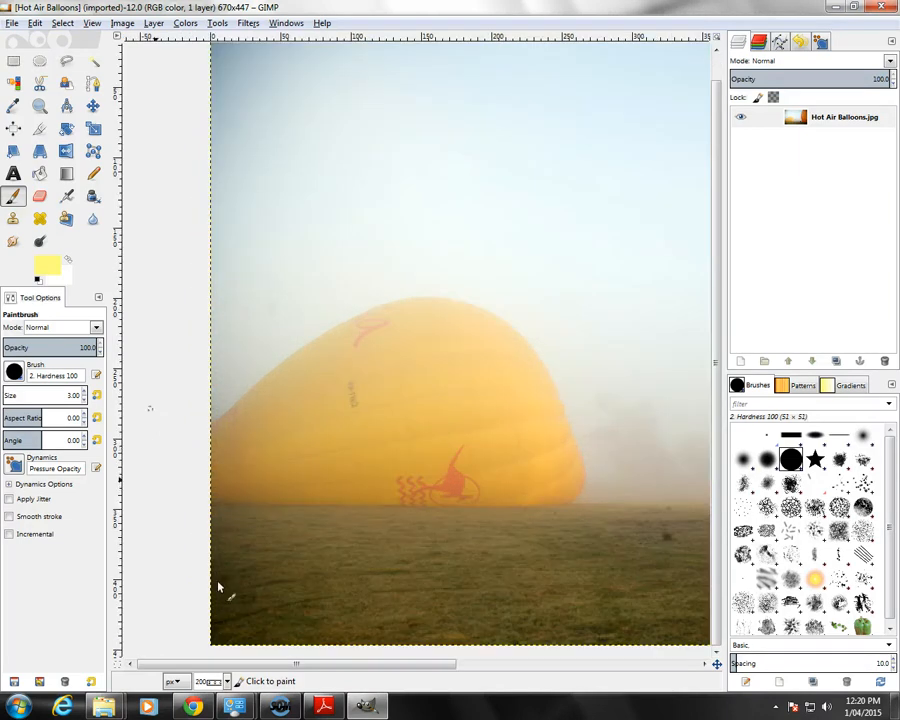
pyautogui.moveTo(401, 669); pyautogui.dragTo(505, 674)
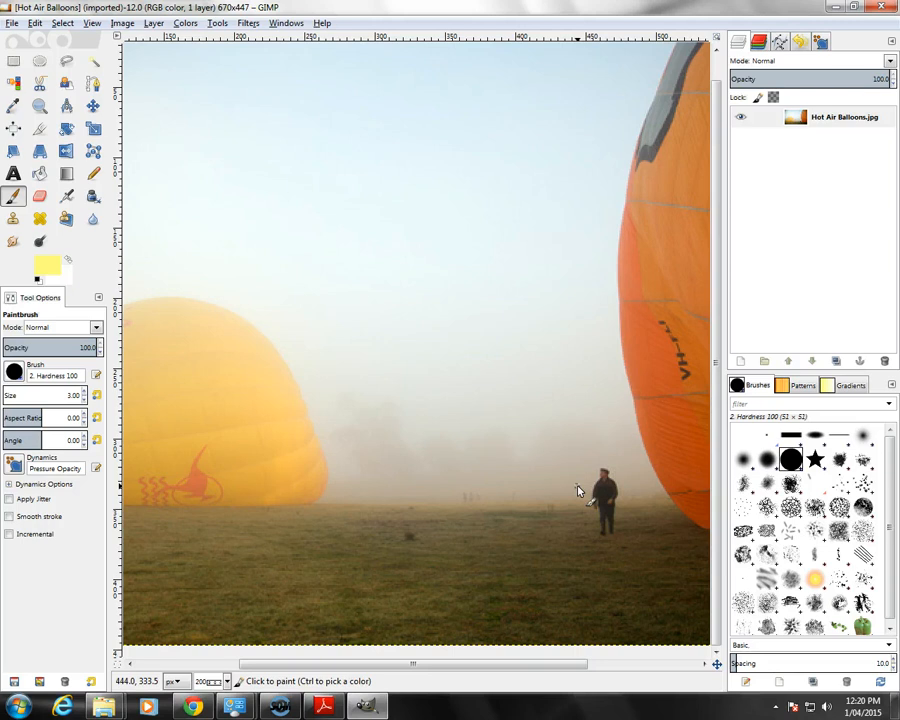
pyautogui.click(65, 219)
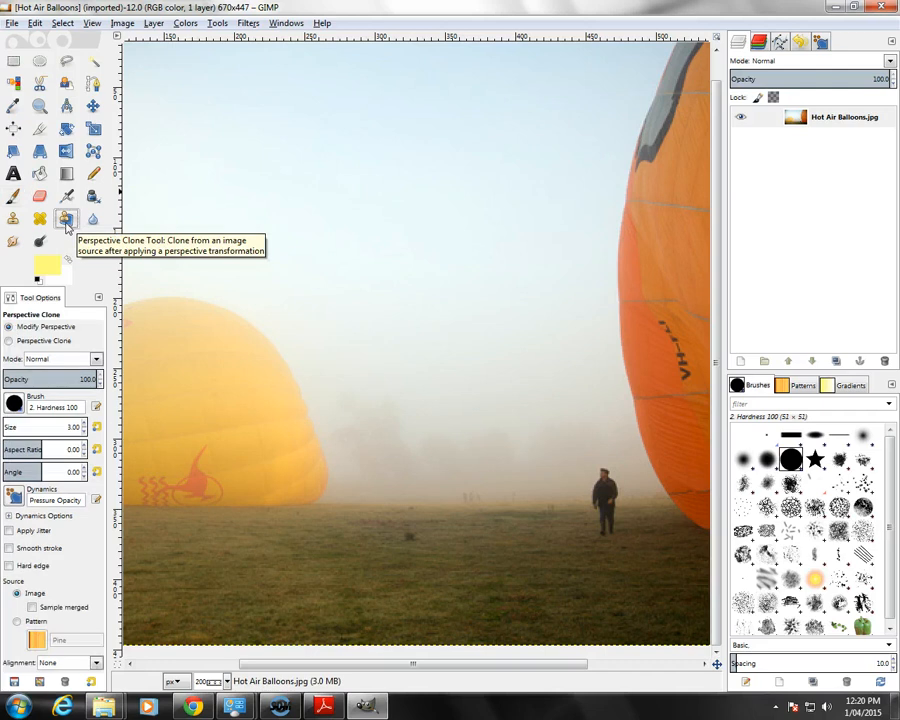
pyautogui.click(13, 219)
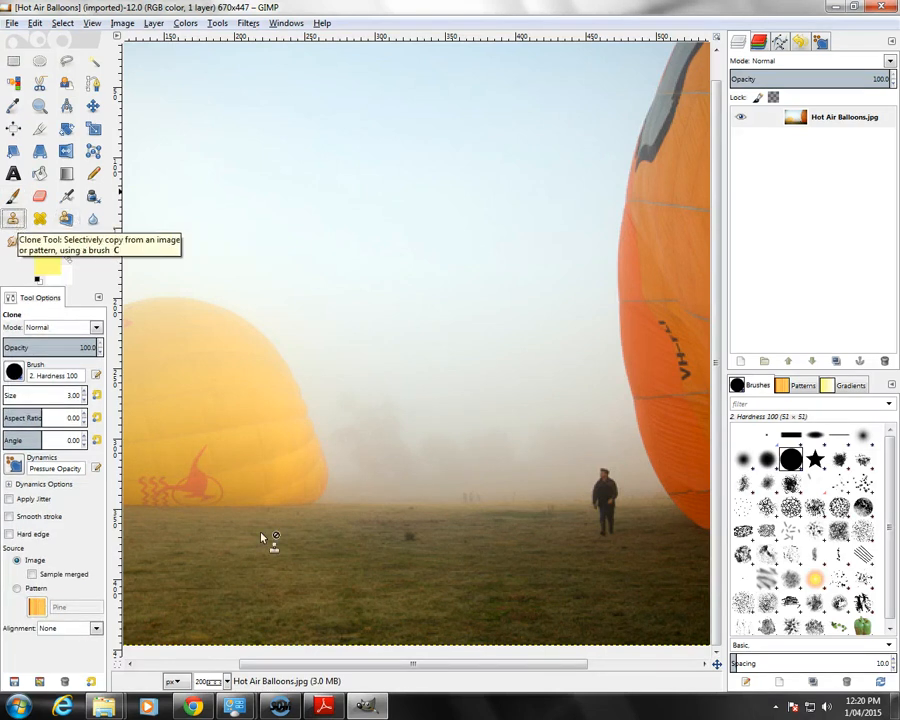
pyautogui.press(']')
pyautogui.press(']')
pyautogui.press(']')
pyautogui.press(']')
pyautogui.press(']')
pyautogui.press(']')
pyautogui.press(']')
pyautogui.press(']')
pyautogui.press(']')
pyautogui.press(']')
pyautogui.press(']')
pyautogui.press(']')
pyautogui.press(']')
pyautogui.press(']')
pyautogui.press(']')
pyautogui.press(']')
pyautogui.press(']')
pyautogui.press(']')
pyautogui.press(']')
pyautogui.press(']')
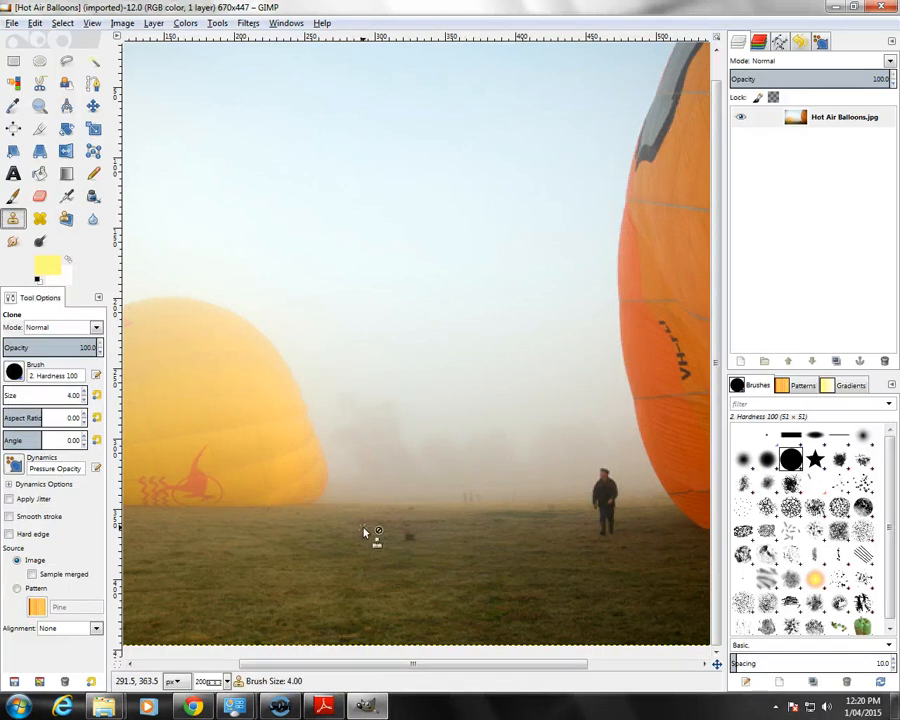
pyautogui.press(']')
pyautogui.press(']')
pyautogui.press(']')
pyautogui.press(']')
pyautogui.press(']')
pyautogui.press(']')
pyautogui.press(']')
pyautogui.press(']')
pyautogui.press(']')
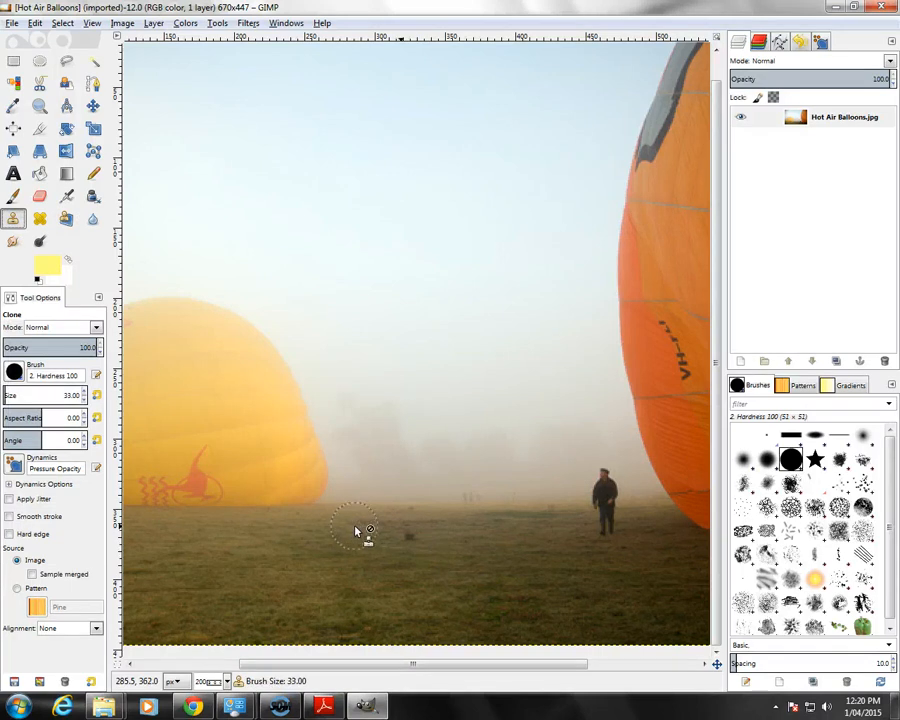
pyautogui.click(767, 460)
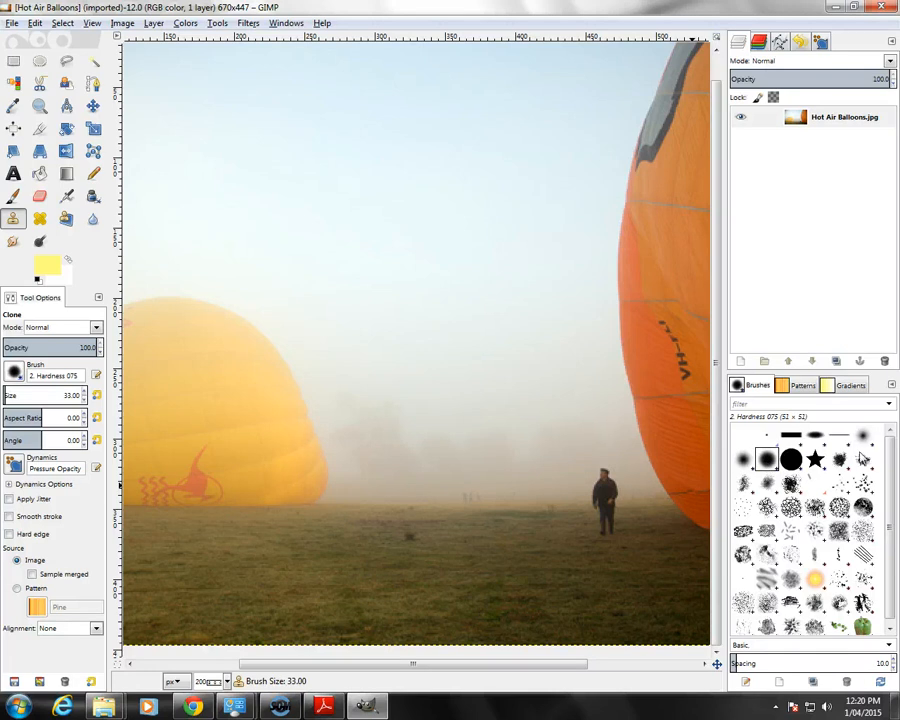
pyautogui.click(743, 460)
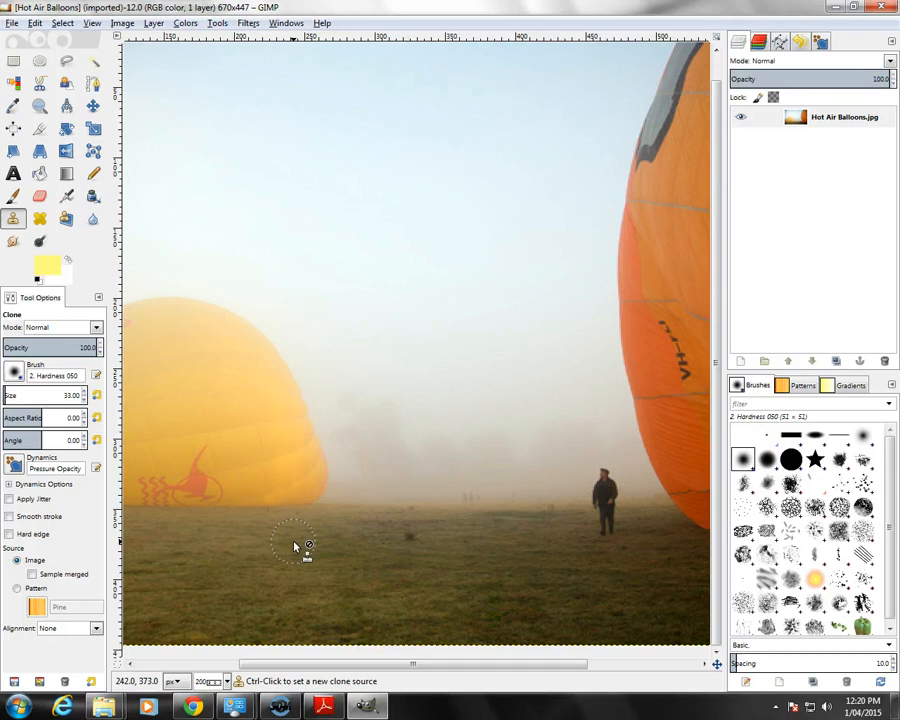
# Step: Clone a clean patch of grass below the yellow balloon over the thick tuft of grass
pyautogui.press('ctrl')
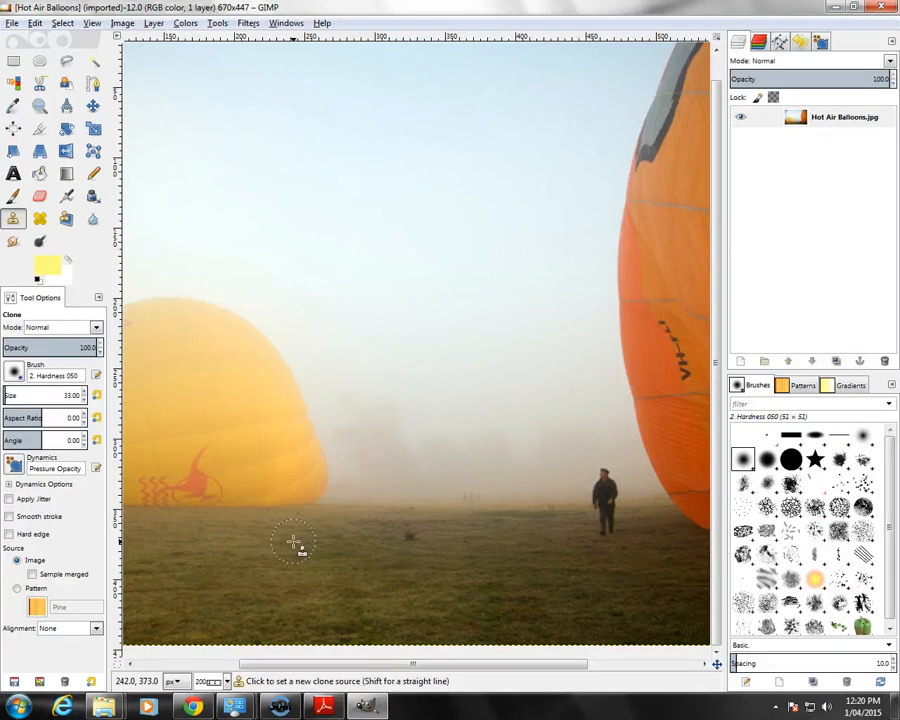
pyautogui.keyDown('ctrl'); pyautogui.click(293, 543); pyautogui.keyUp('ctrl')
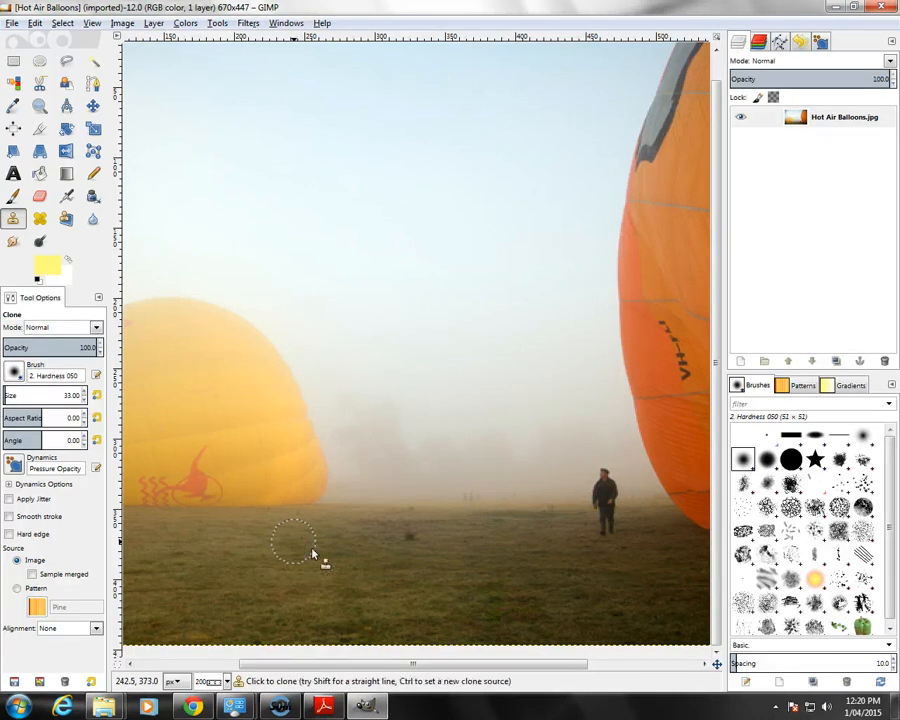
pyautogui.click(409, 543)
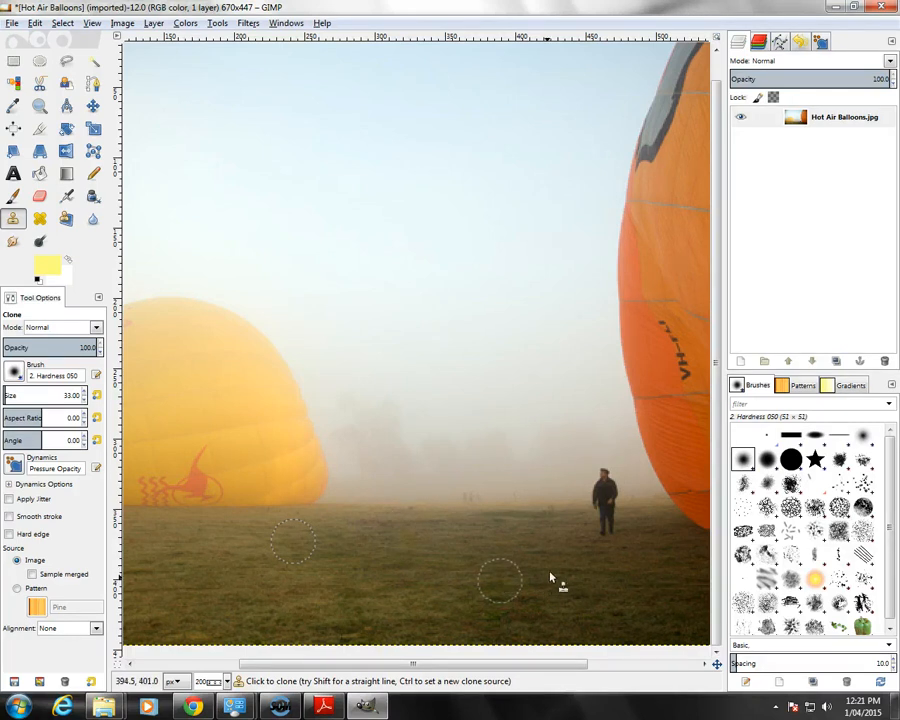
# Step: Try cloning the same grass source over the person's legs, and undo the last dab
pyautogui.click(607, 535)
pyautogui.click(607, 525)
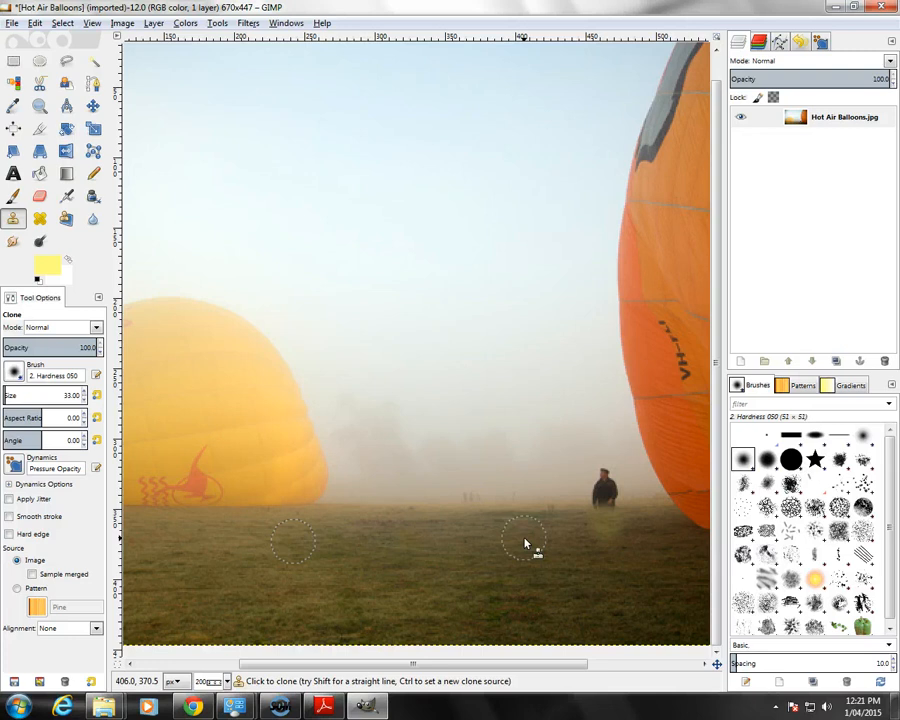
pyautogui.press('ctrl')
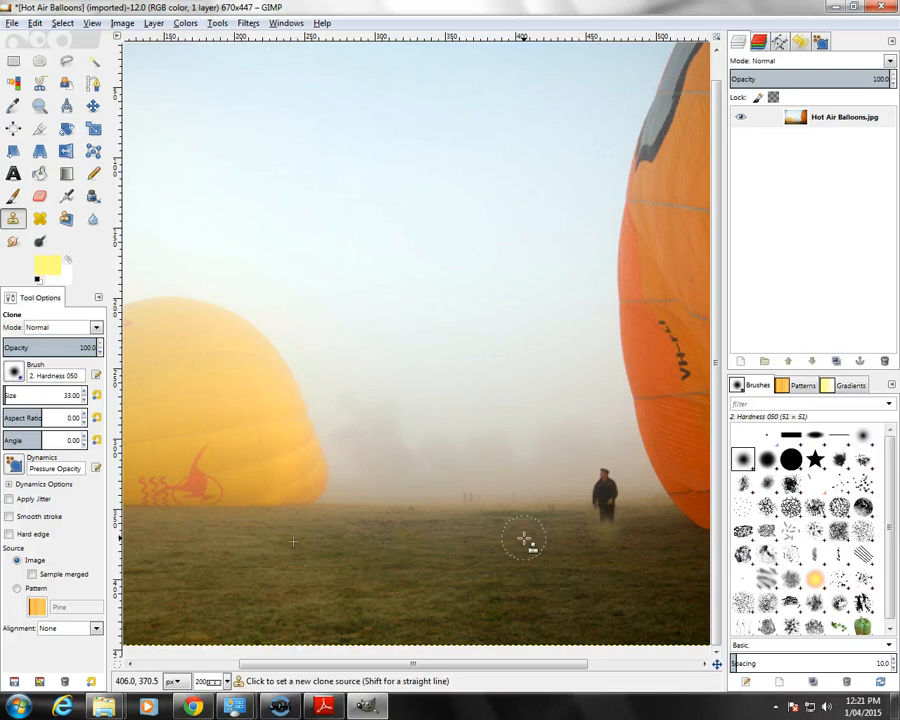
pyautogui.hotkey('ctrl', 'z')
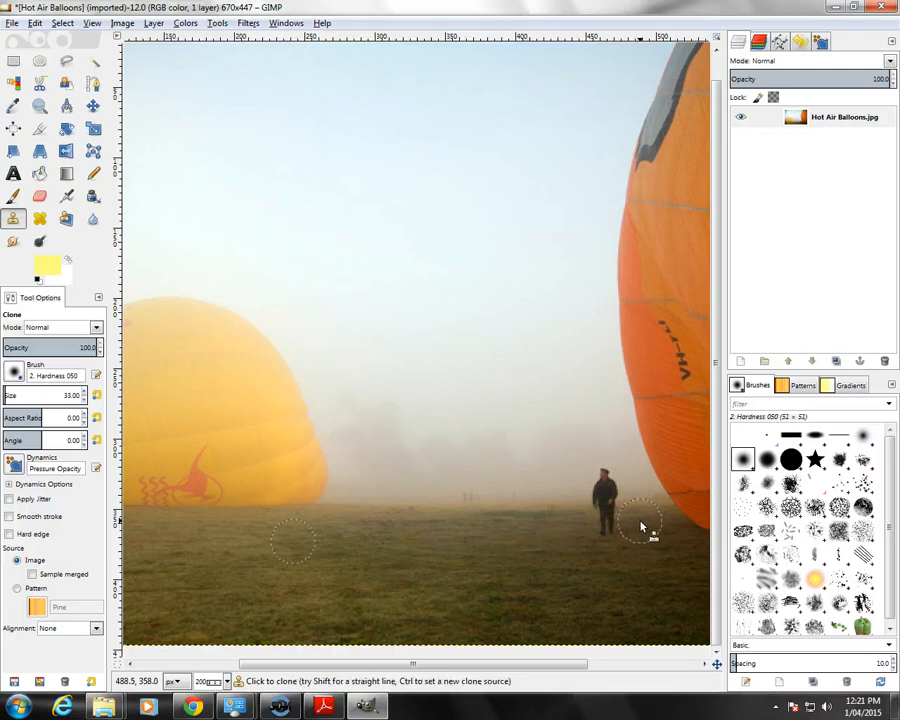
# Step: Sample the horizon edge just beside the person and clone it over the person
pyautogui.keyDown('ctrl'); pyautogui.click(566, 515); pyautogui.keyUp('ctrl')
pyautogui.moveTo(606, 521)
pyautogui.mouseDown()
pyautogui.moveTo(606, 530)
pyautogui.moveTo(612, 487)
pyautogui.moveTo(598, 483)
pyautogui.moveTo(594, 503)
pyautogui.moveTo(613, 509)
pyautogui.moveTo(615, 496)
pyautogui.moveTo(590, 512)
pyautogui.mouseUp()
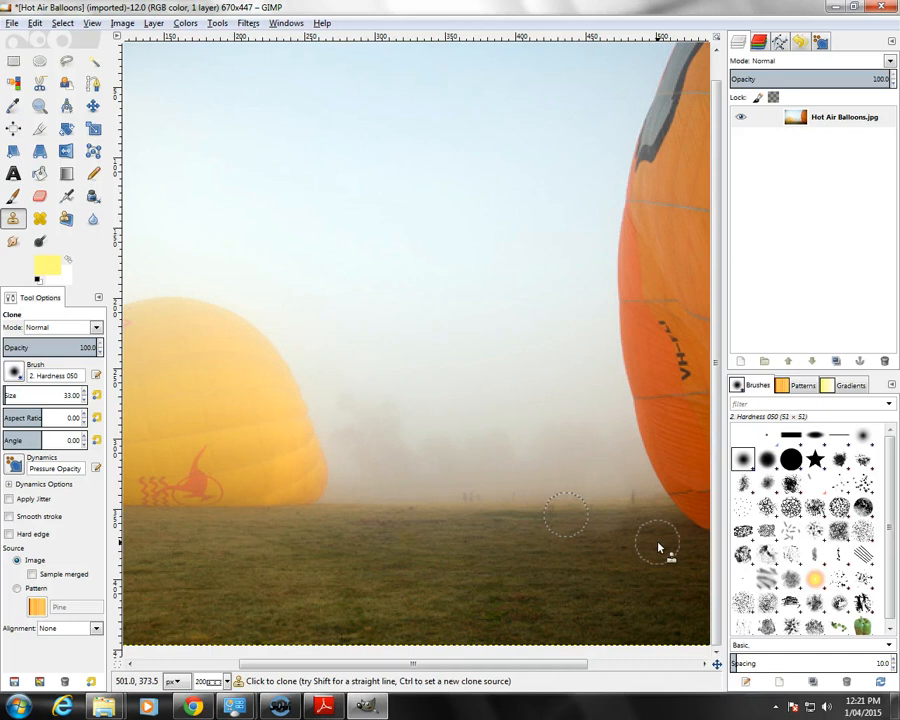
# Step: Check the Part Four instructions in the PDF, and revert the image to its base state through the undo history
pyautogui.click(324, 707)
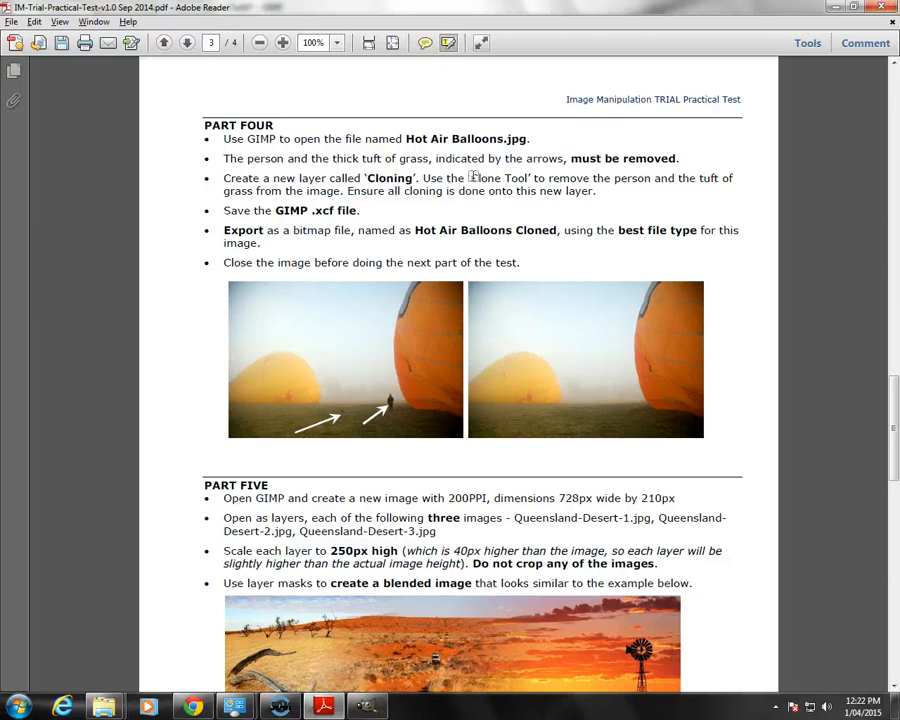
pyautogui.click(323, 706)
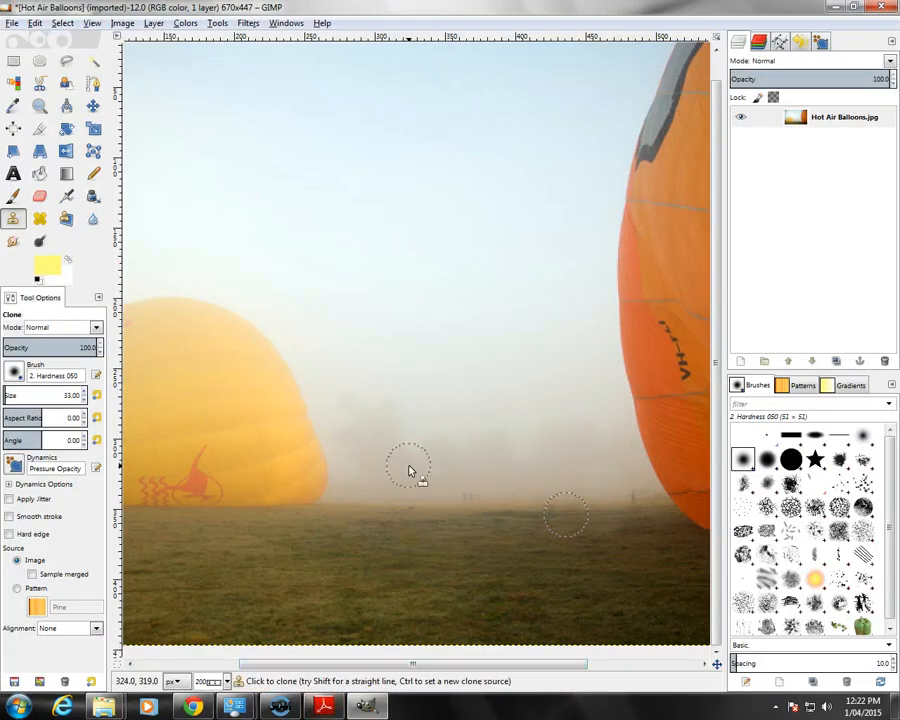
pyautogui.click(799, 43)
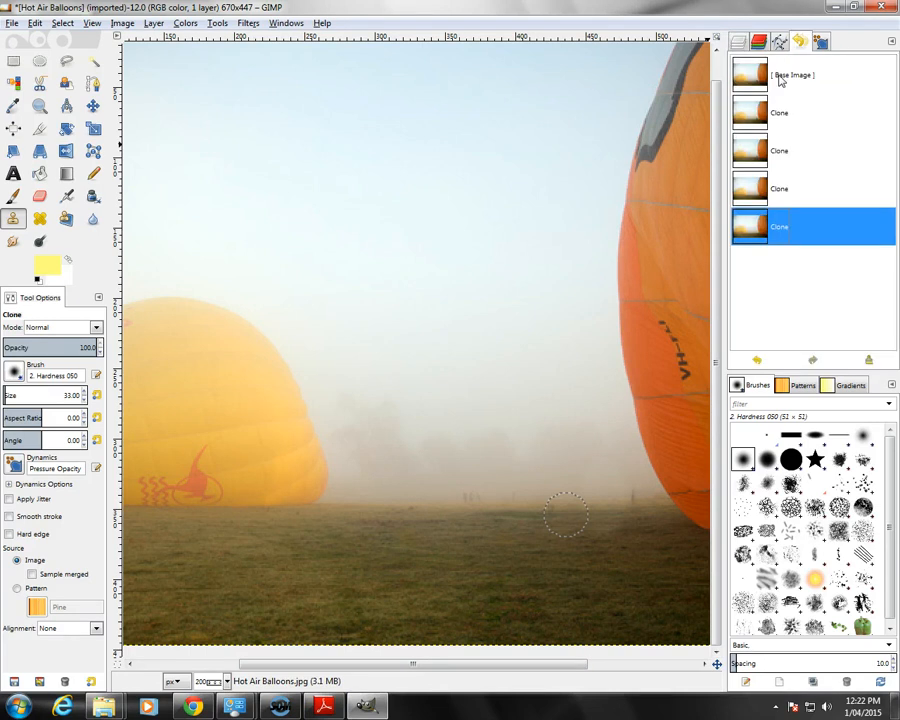
pyautogui.click(780, 78)
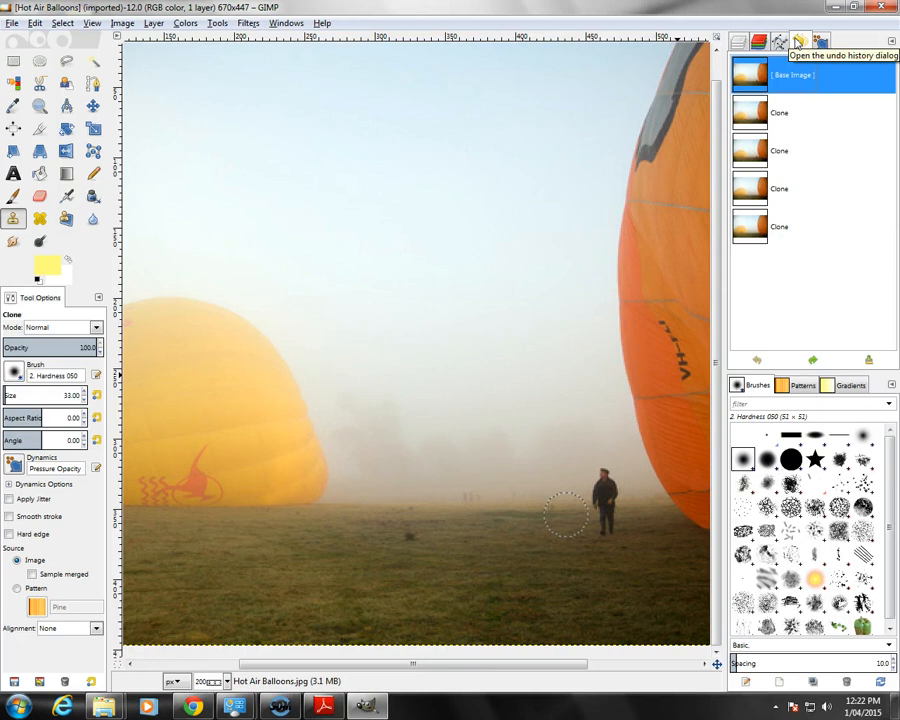
# Step: Create a new transparent layer named Cloning at 670 × 447 px
pyautogui.click(738, 42)
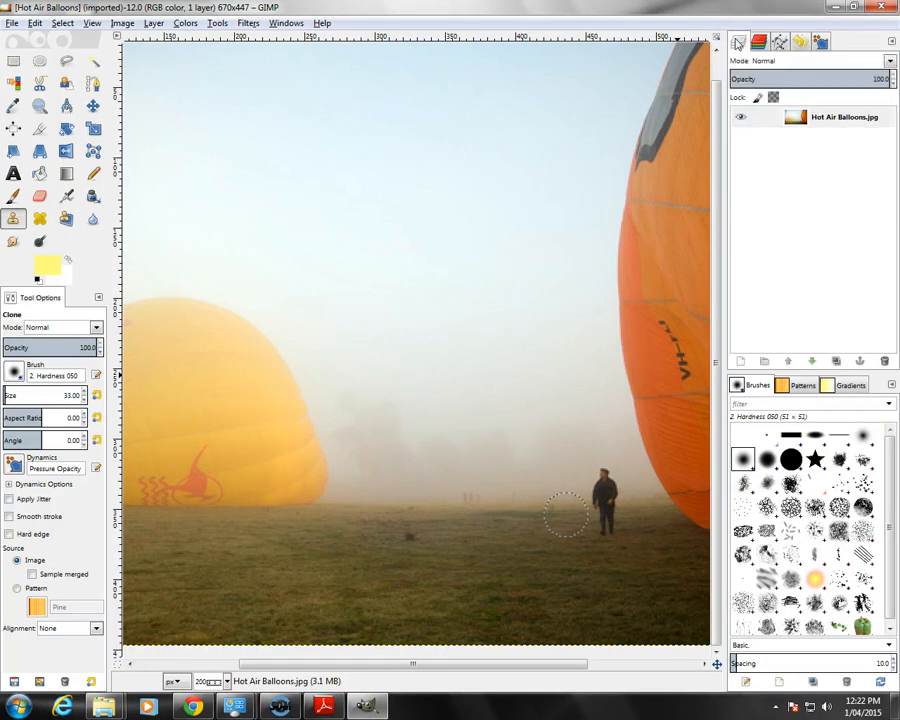
pyautogui.click(740, 361)
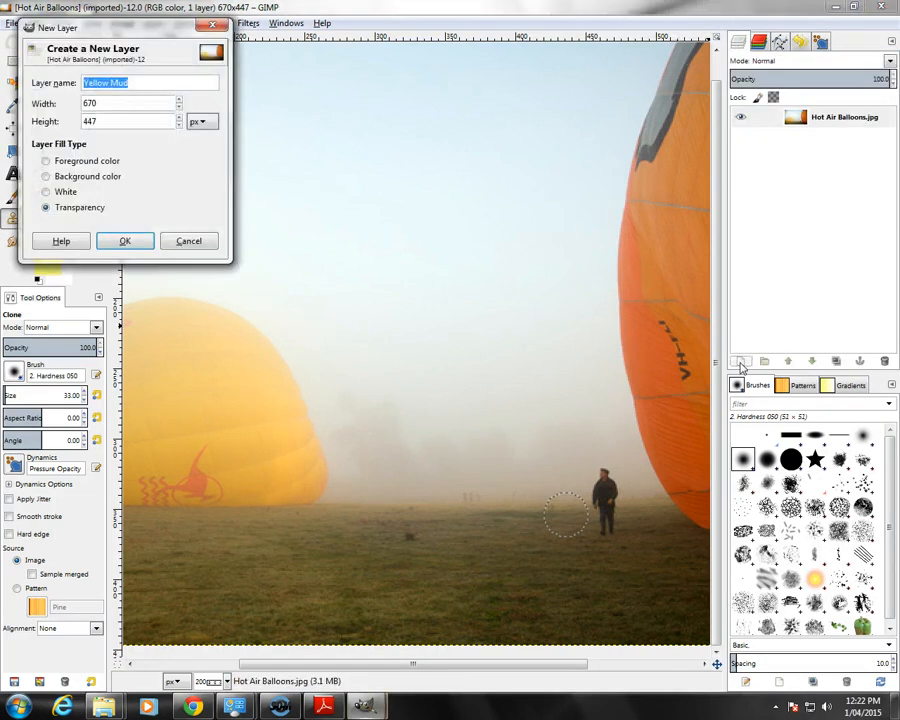
pyautogui.write('CLoning')
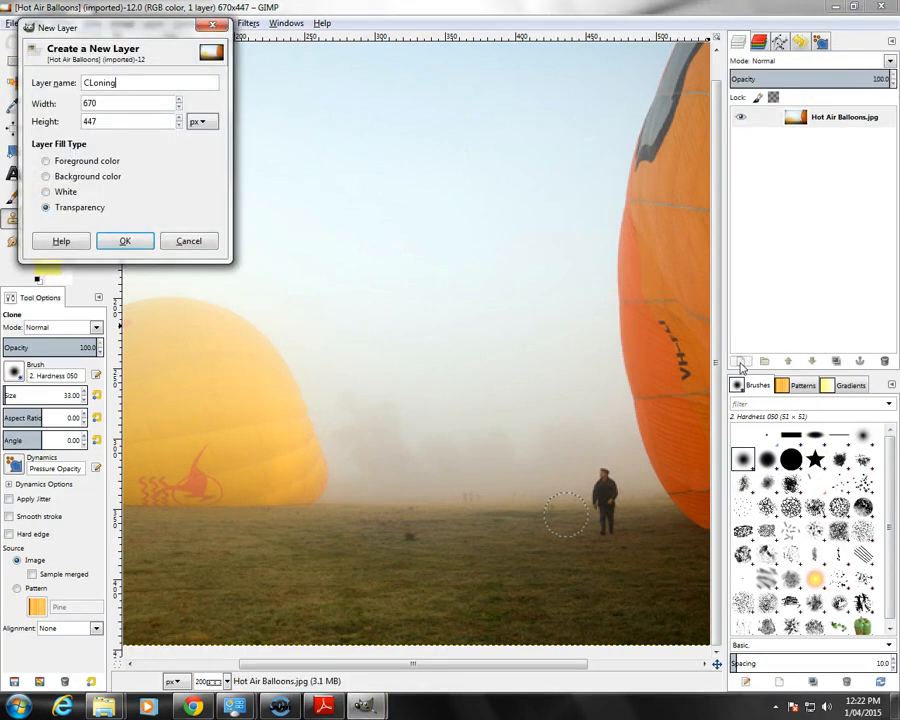
pyautogui.press('Left')
pyautogui.press('Left')
pyautogui.press('BackSpace')
pyautogui.write('l')
pyautogui.press('Return')
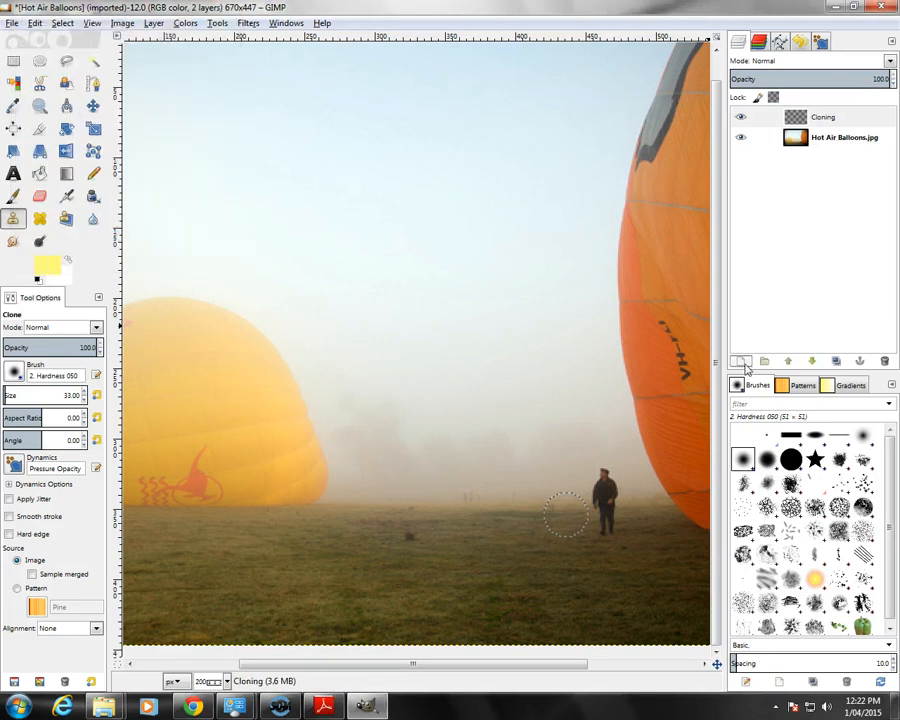
# Step: Enable Sample merged for the Clone tool and cover the tuft on the Cloning layer with grass sampled just beside it
pyautogui.click(13, 220)
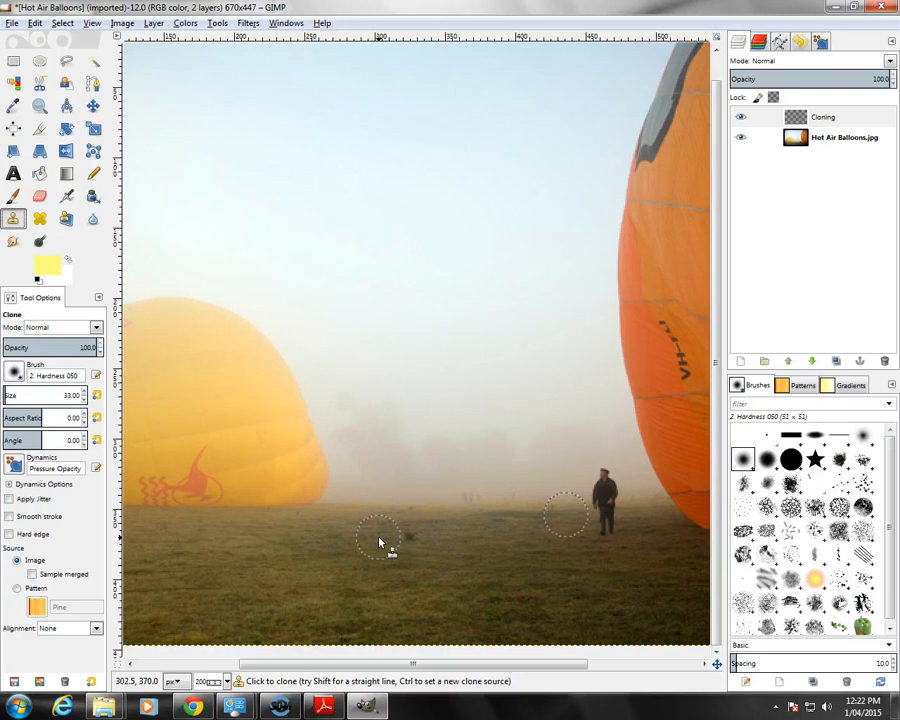
pyautogui.press('ctrl')
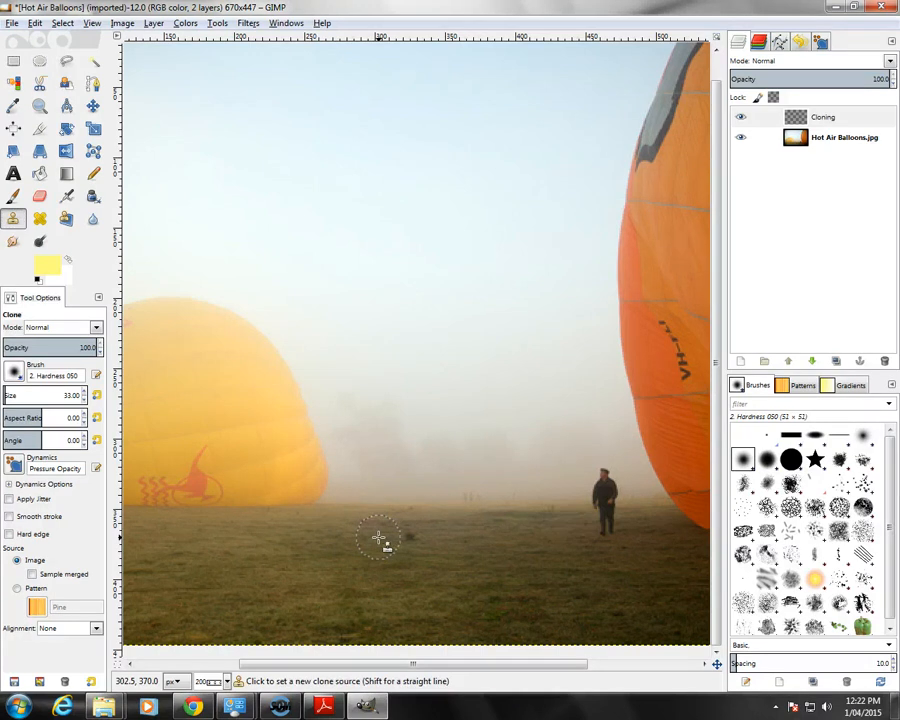
pyautogui.keyDown('ctrl'); pyautogui.click(379, 538); pyautogui.keyUp('ctrl')
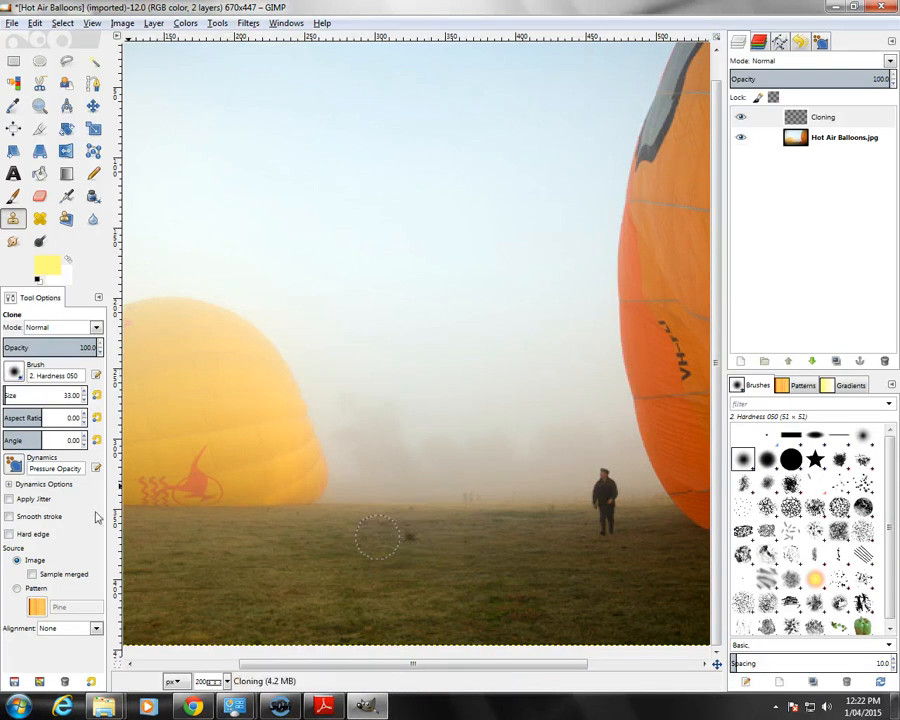
pyautogui.click(32, 574)
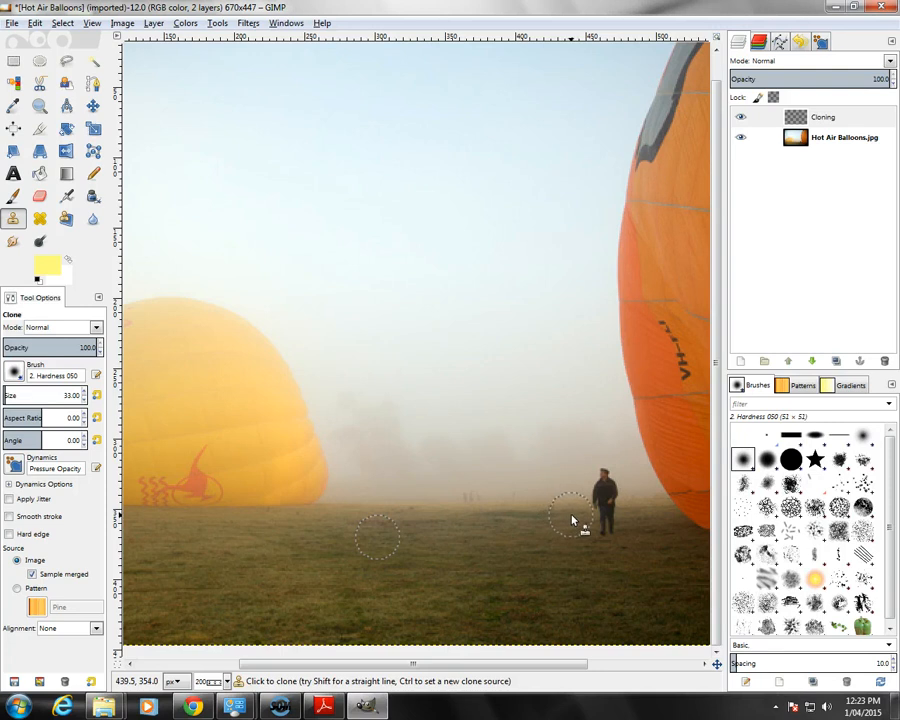
# Step: Reduce the clone brush size to 23 and clone the ground and mist beside the person over the person on the Cloning layer
pyautogui.press('[')
pyautogui.press('[')
pyautogui.press('[')
pyautogui.press('[')
pyautogui.press('[')
pyautogui.press('[')
pyautogui.press('[')
pyautogui.press('[')
pyautogui.press('[')
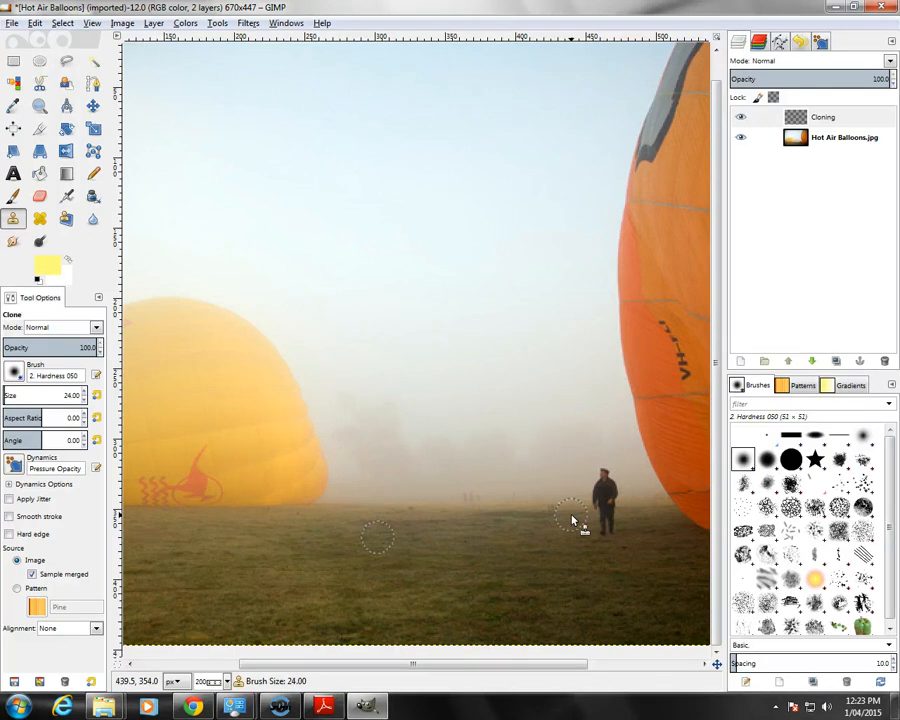
pyautogui.press(']')
pyautogui.press(']')
pyautogui.press(']')
pyautogui.press(']')
pyautogui.press(']')
pyautogui.press('[')
pyautogui.press('[')
pyautogui.press('[')
pyautogui.press('[')
pyautogui.press('[')
pyautogui.press('[')
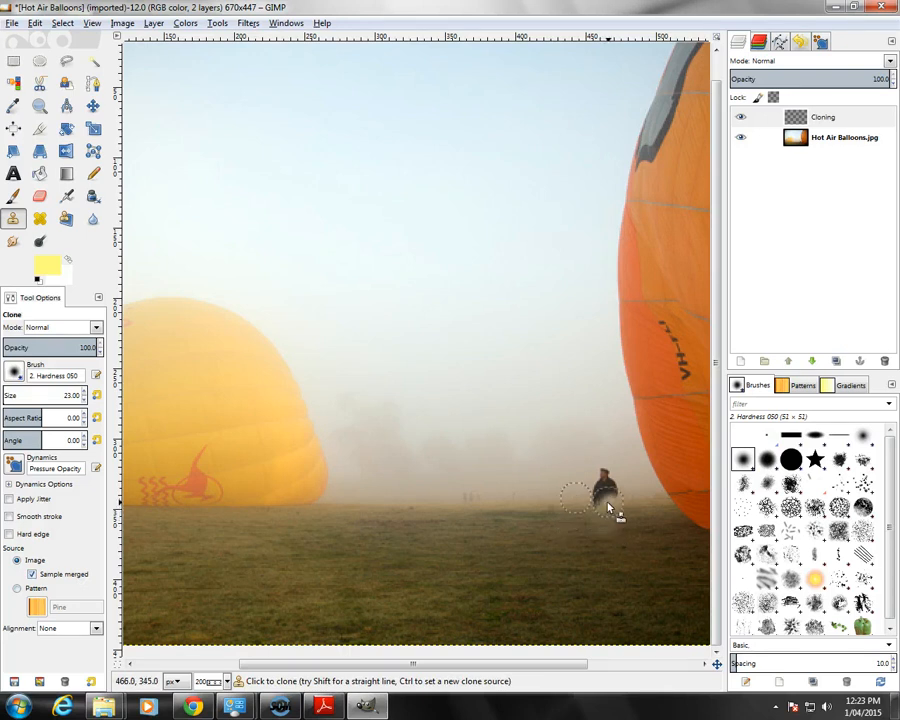
pyautogui.moveTo(607, 501)
pyautogui.mouseDown()
pyautogui.moveTo(607, 478)
pyautogui.moveTo(594, 499)
pyautogui.moveTo(621, 510)
pyautogui.mouseUp()
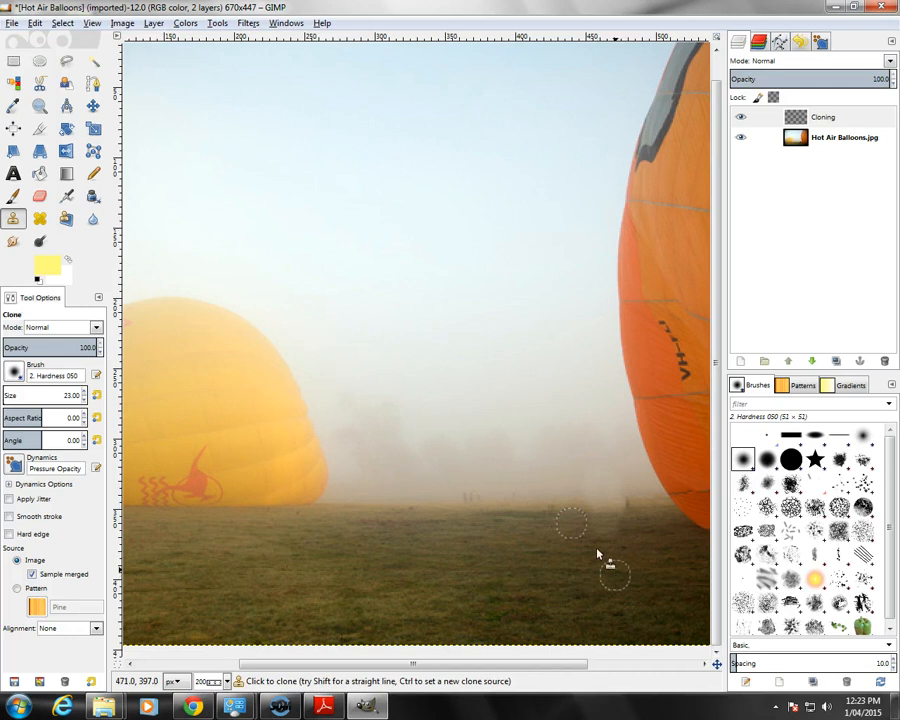
# Step: Undo the last cloning over the person, and re-cover the legs and body with ground and mist sampled beside them
pyautogui.hotkey('ctrl', 'z')
pyautogui.hotkey('ctrl', 'z')
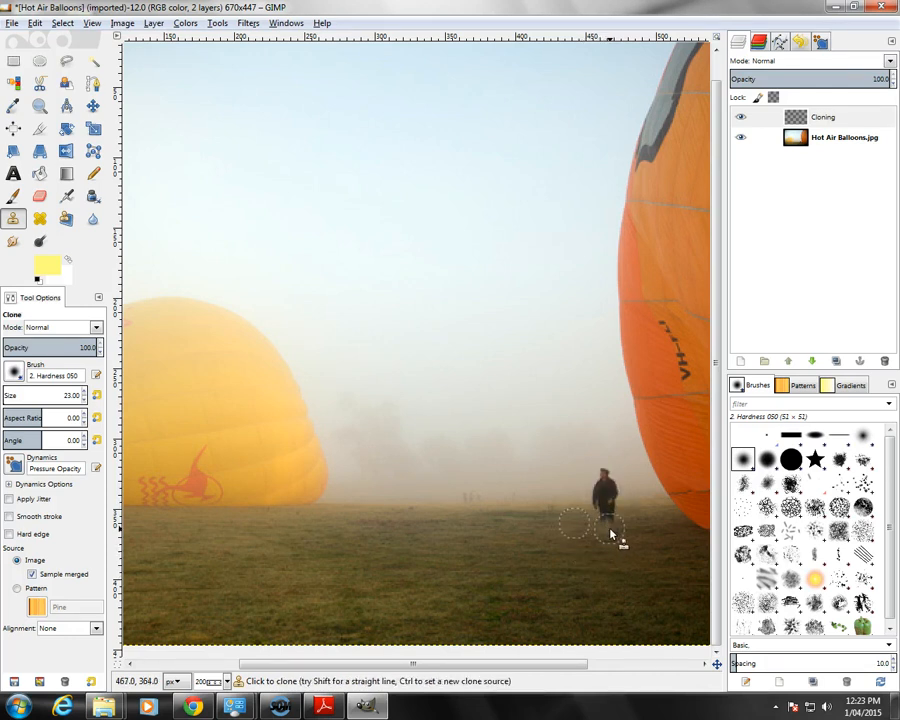
pyautogui.moveTo(614, 536); pyautogui.dragTo(612, 512)
pyautogui.moveTo(637, 585)
pyautogui.mouseDown()
pyautogui.moveTo(608, 537)
pyautogui.moveTo(610, 519)
pyautogui.mouseUp()
pyautogui.press('ctrl')
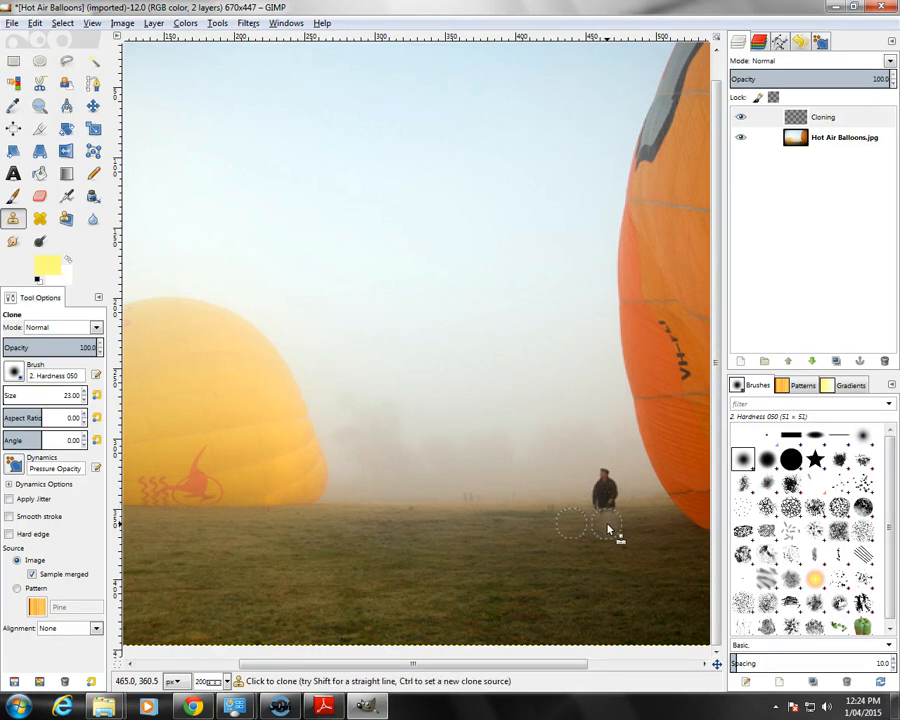
pyautogui.moveTo(608, 528)
pyautogui.mouseDown()
pyautogui.moveTo(598, 494)
pyautogui.moveTo(607, 527)
pyautogui.mouseUp()
pyautogui.moveTo(608, 519)
pyautogui.mouseDown()
pyautogui.moveTo(605, 483)
pyautogui.moveTo(608, 530)
pyautogui.moveTo(618, 486)
pyautogui.moveTo(611, 489)
pyautogui.mouseUp()
# Step: Try the Registered clone alignment with a mist sample beside the person's head, and set the alignment back to None
pyautogui.click(72, 628)
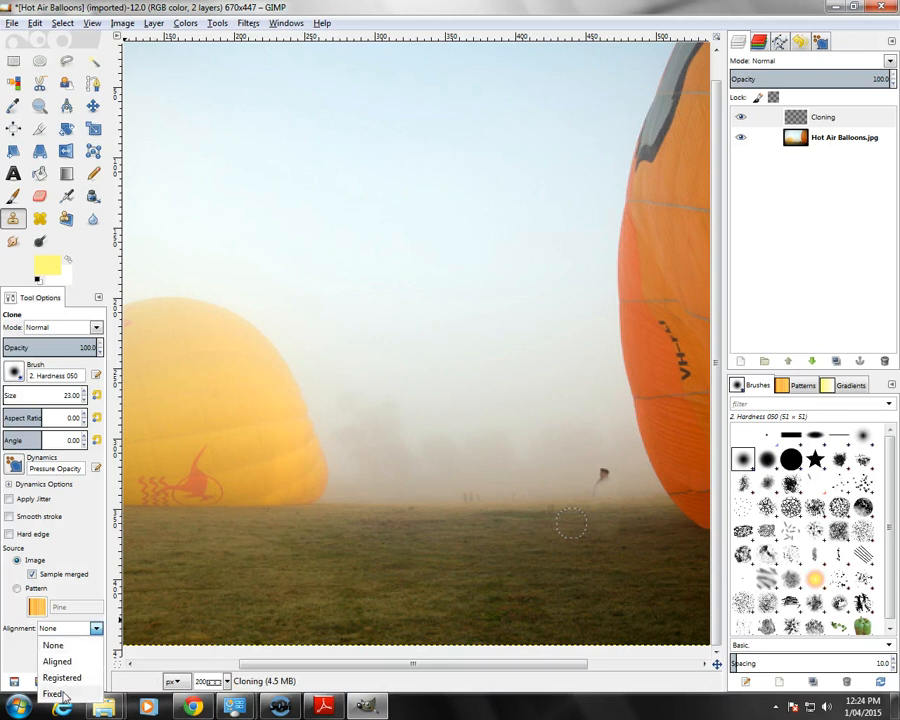
pyautogui.click(60, 677)
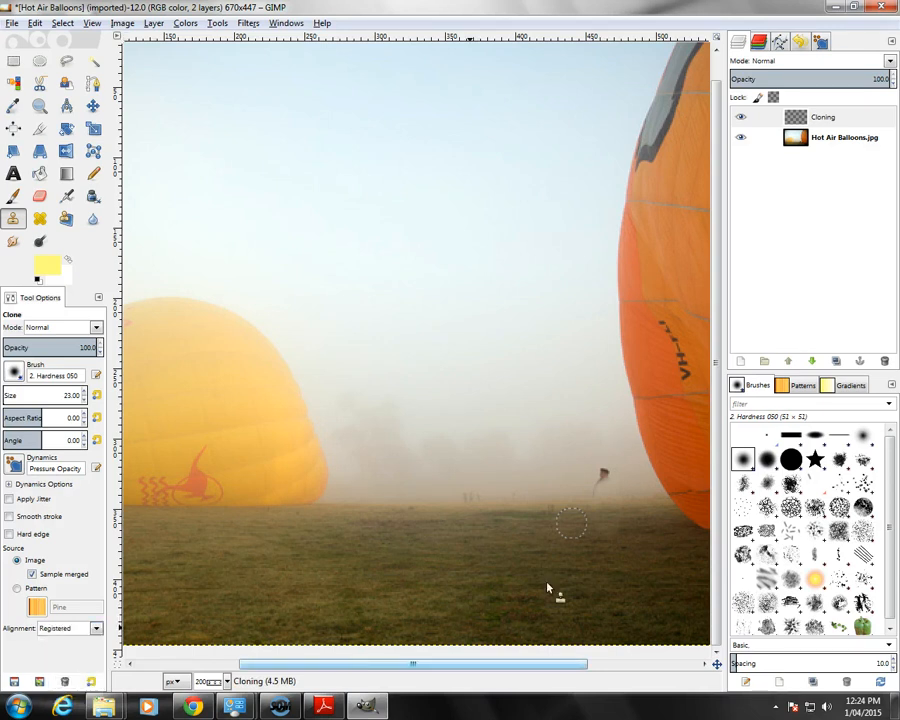
pyautogui.keyDown('ctrl'); pyautogui.click(569, 489); pyautogui.keyUp('ctrl')
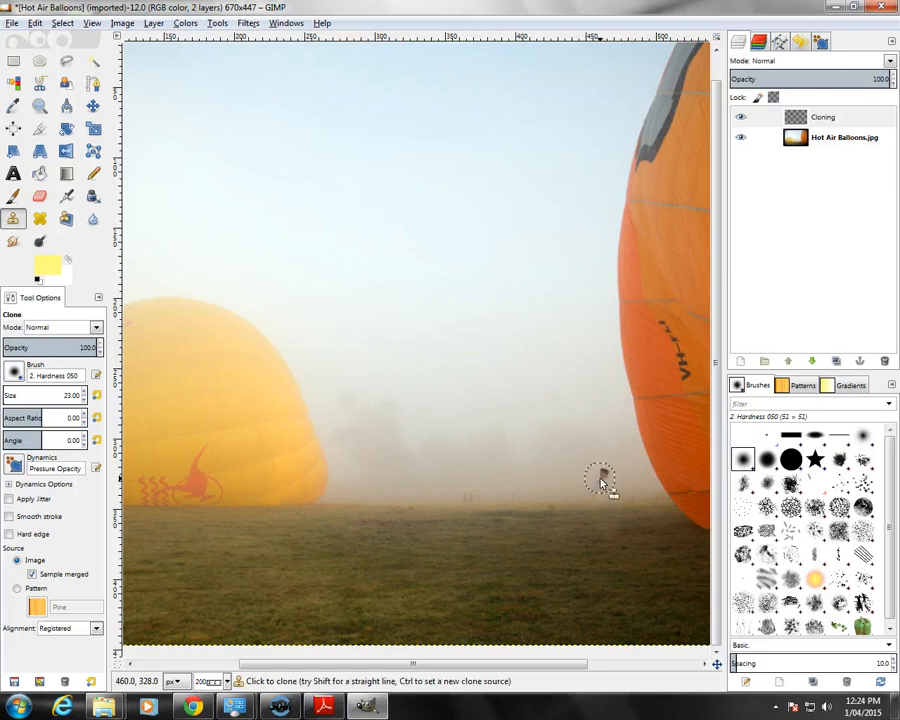
pyautogui.click(72, 630)
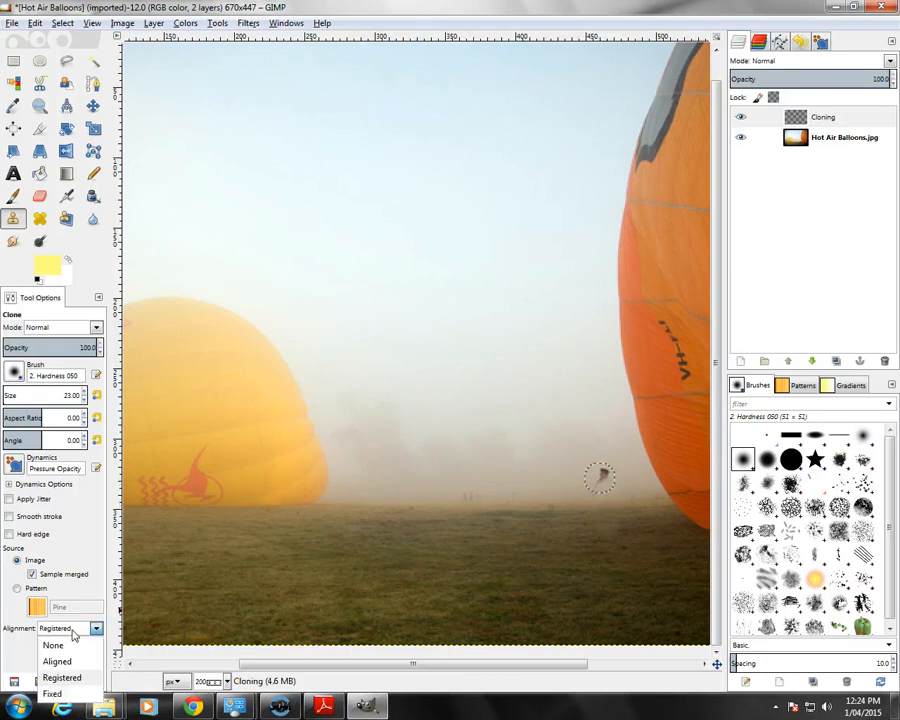
pyautogui.click(52, 645)
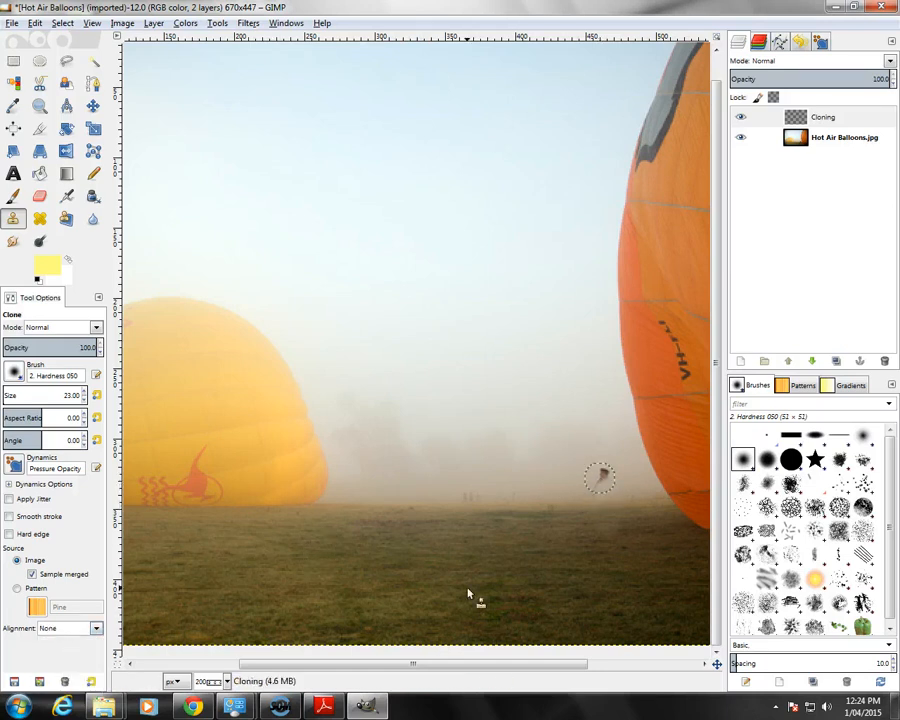
# Step: Sample the ground edge beside the person's former position and clone upward over the remaining head on the Cloning layer
pyautogui.keyDown('ctrl'); pyautogui.click(566, 520); pyautogui.keyUp('ctrl')
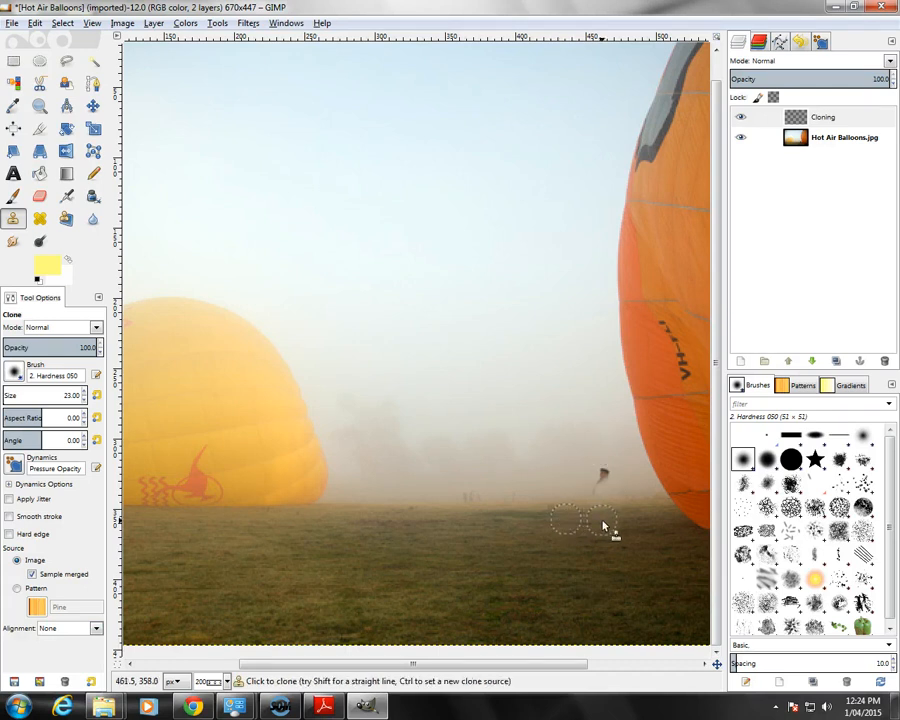
pyautogui.moveTo(603, 519); pyautogui.dragTo(602, 490)
pyautogui.moveTo(603, 519); pyautogui.dragTo(604, 470)
pyautogui.press('ctrl')
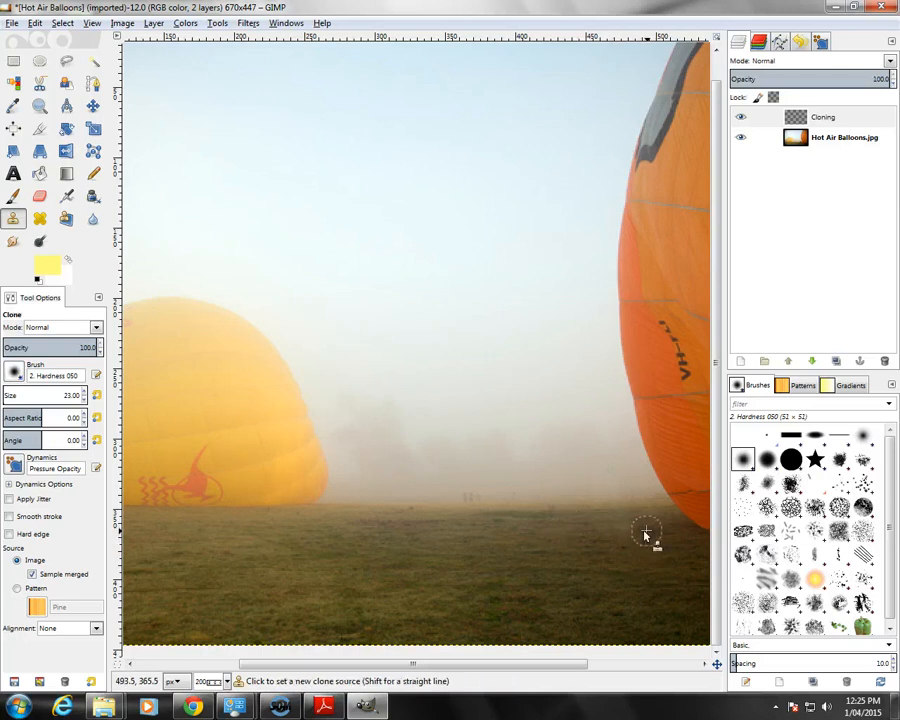
# Step: Blend the grass where the person stood by cloning from several nearby ground spots on the Cloning layer
pyautogui.keyDown('ctrl'); pyautogui.click(645, 535); pyautogui.keyUp('ctrl')
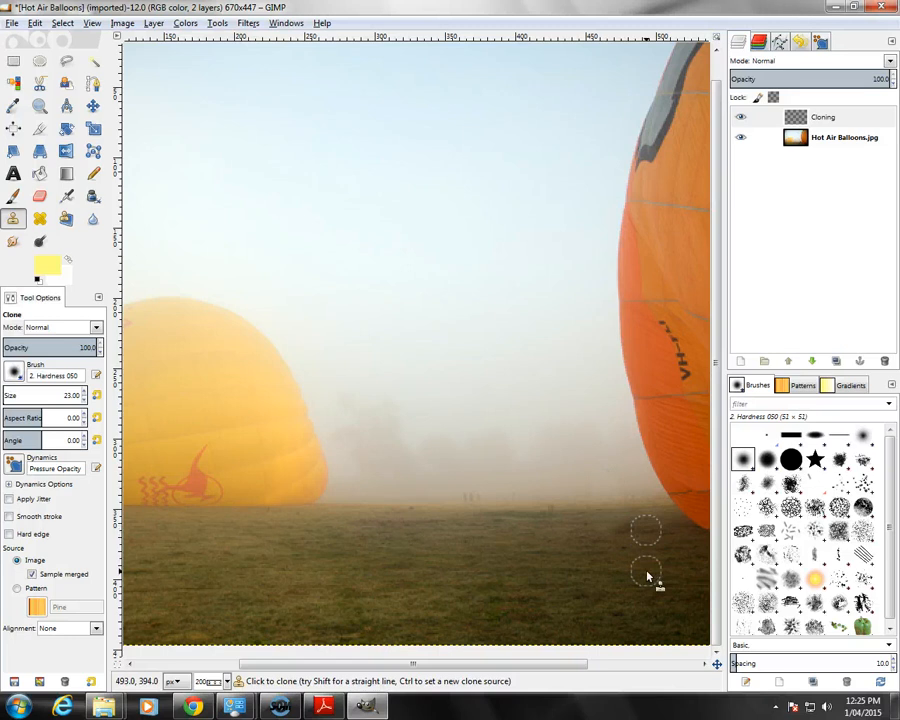
pyautogui.keyDown('ctrl'); pyautogui.click(621, 549); pyautogui.keyUp('ctrl')
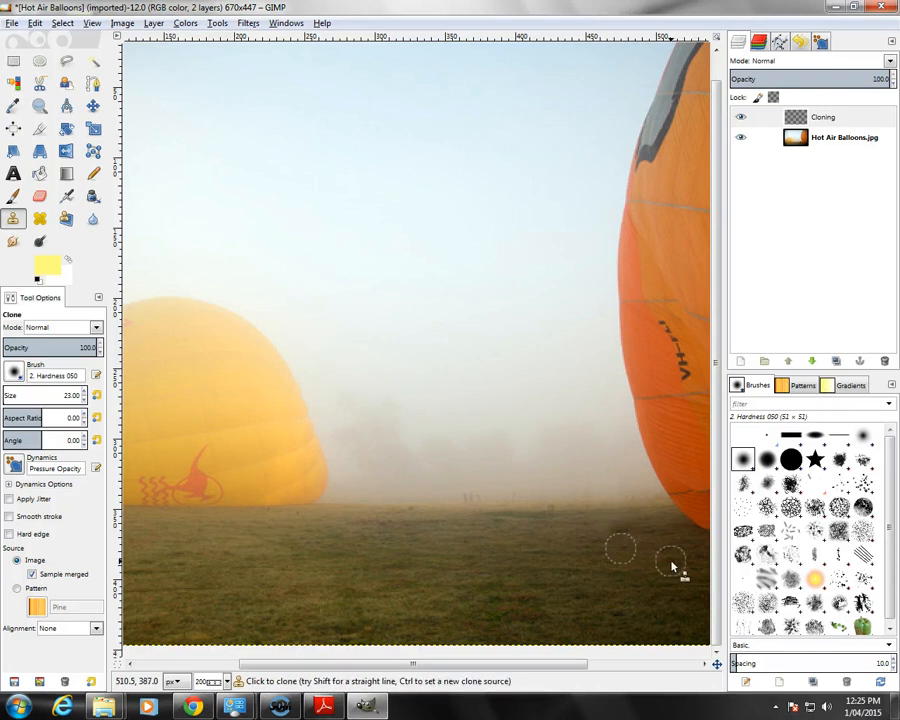
pyautogui.keyDown('ctrl'); pyautogui.click(594, 543); pyautogui.keyUp('ctrl')
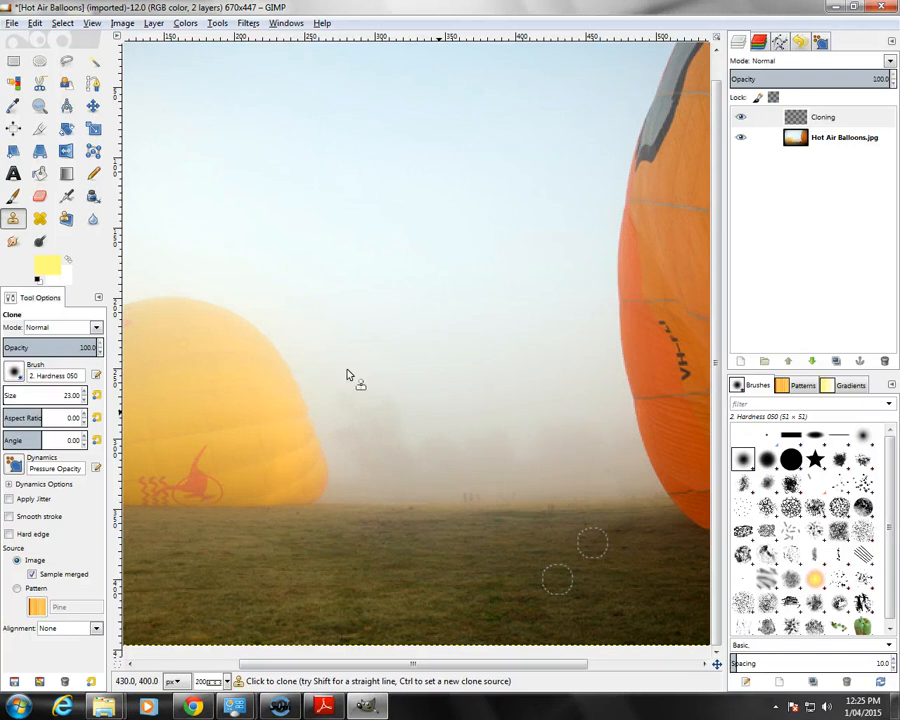
# Step: Toggle the Cloning layer's visibility to compare the retouched image with the original, leaving the layer shown
pyautogui.click(92, 106)
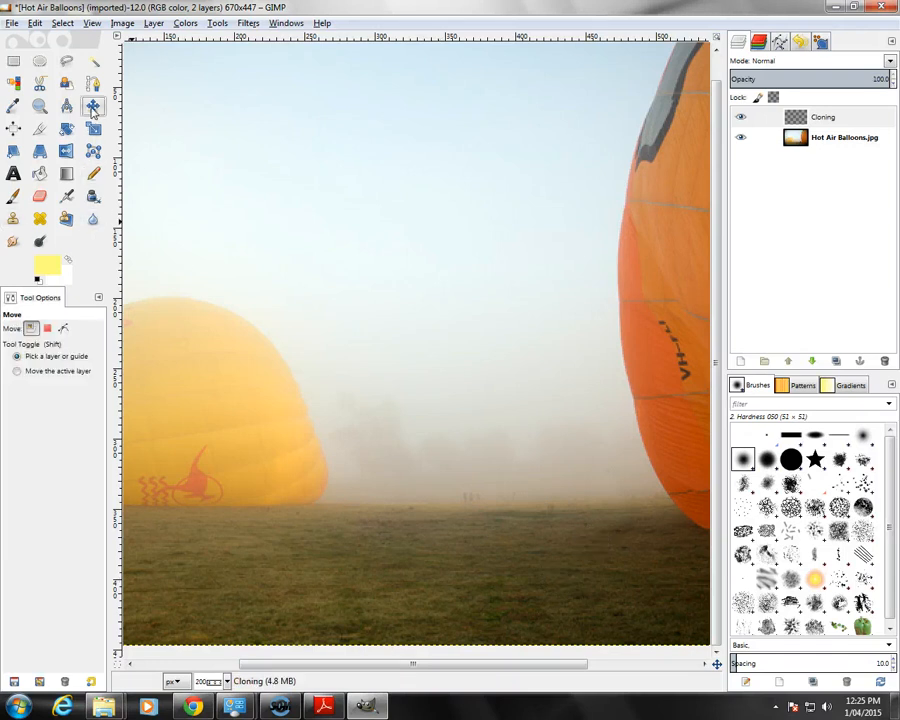
pyautogui.click(741, 118)
pyautogui.click(741, 119)
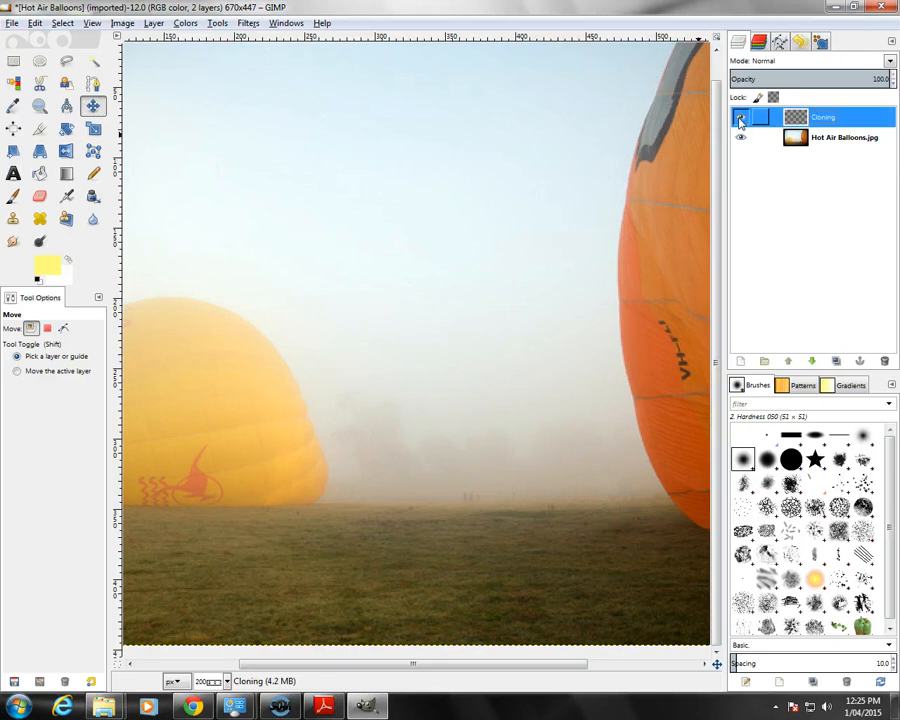
pyautogui.click(741, 119)
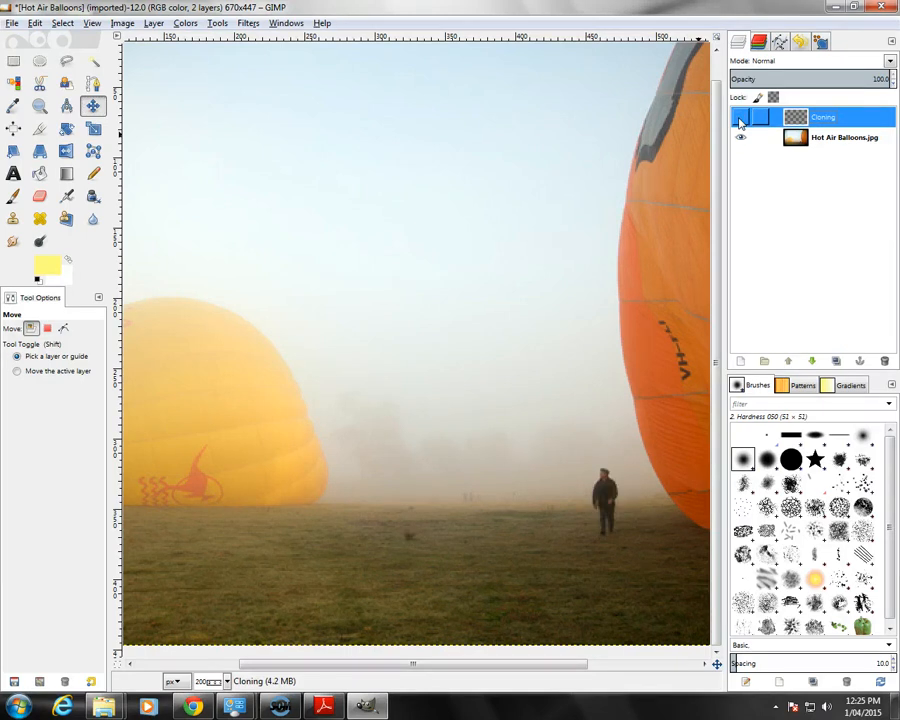
pyautogui.click(741, 119)
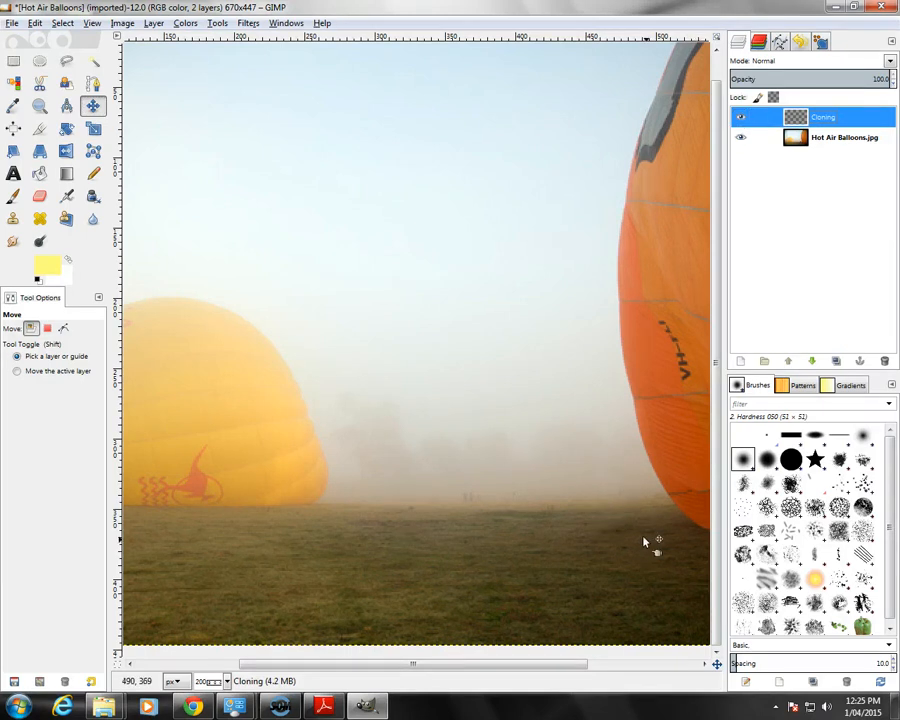
# Step: Resume the Clone tool and touch up the ground beside the orange balloon with grass sampled from three more spots
pyautogui.click(14, 219)
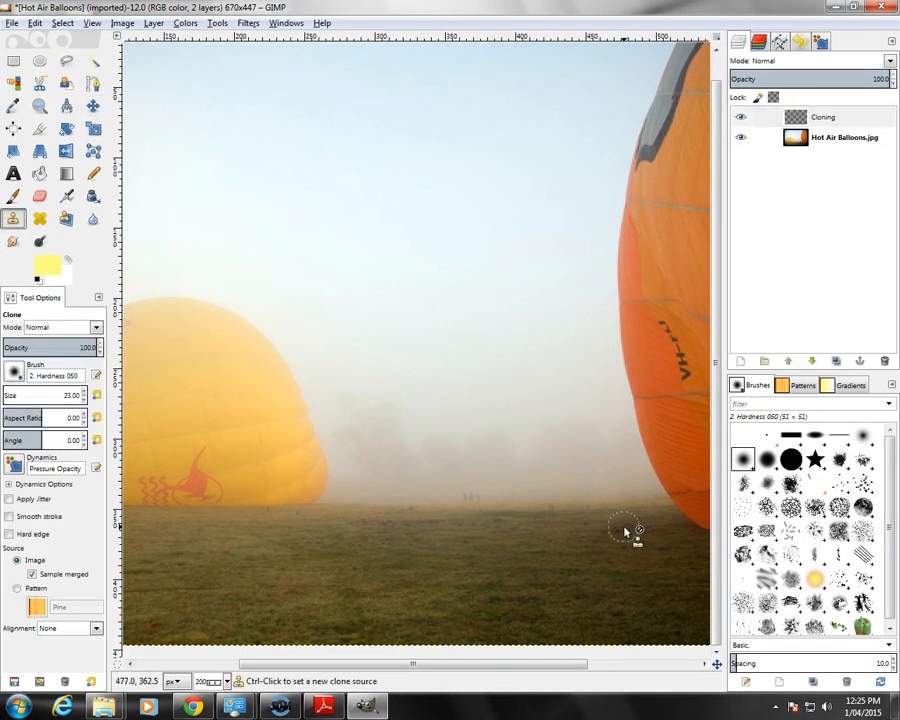
pyautogui.press('ctrl')
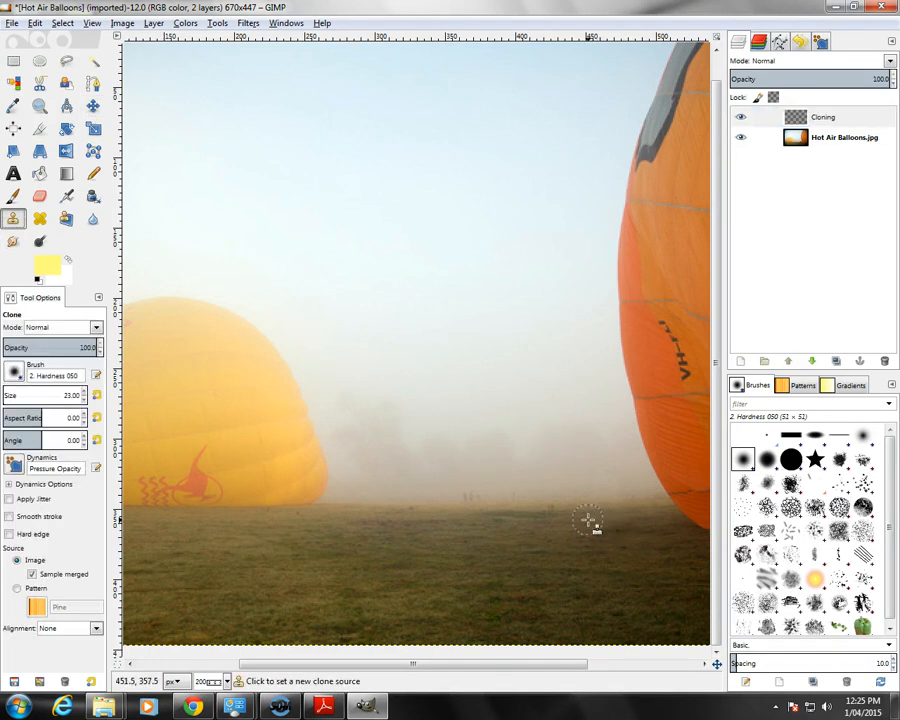
pyautogui.keyDown('ctrl'); pyautogui.click(588, 520); pyautogui.keyUp('ctrl')
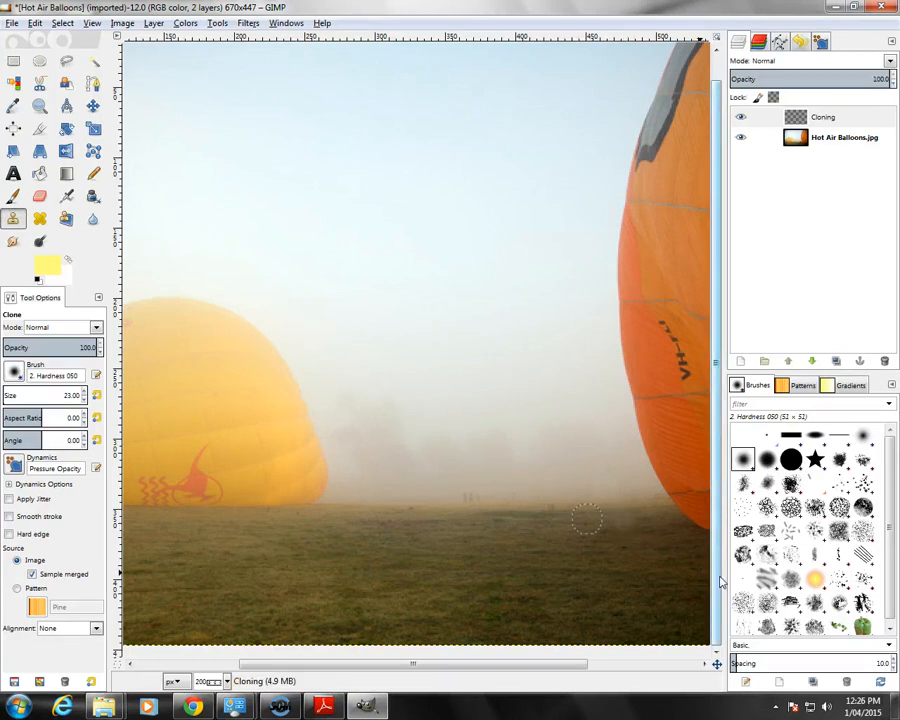
pyautogui.keyDown('ctrl'); pyautogui.click(632, 540); pyautogui.keyUp('ctrl')
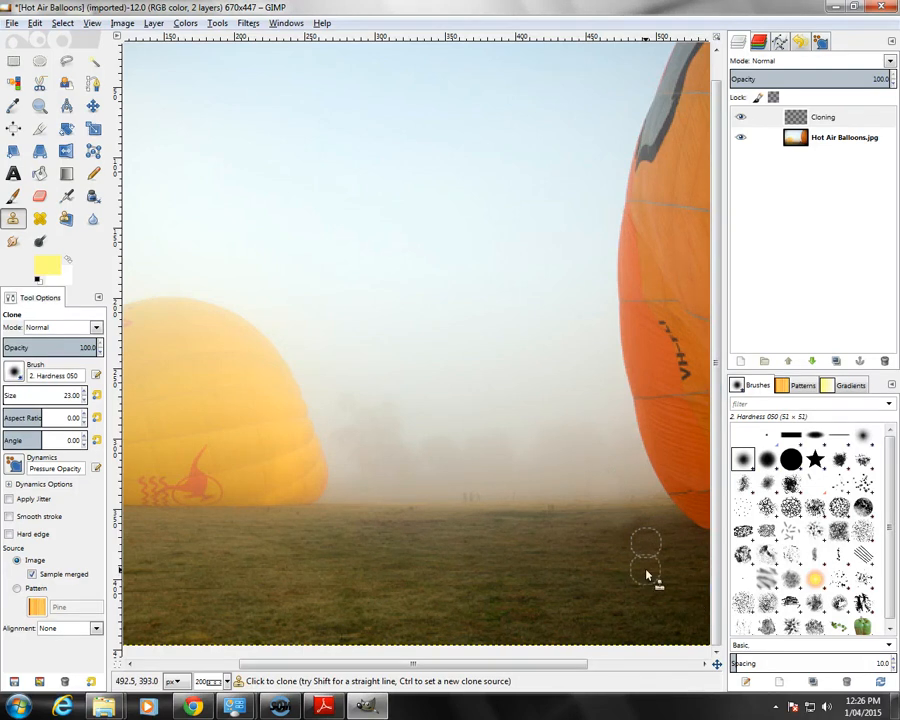
pyautogui.keyDown('ctrl'); pyautogui.click(562, 540); pyautogui.keyUp('ctrl')
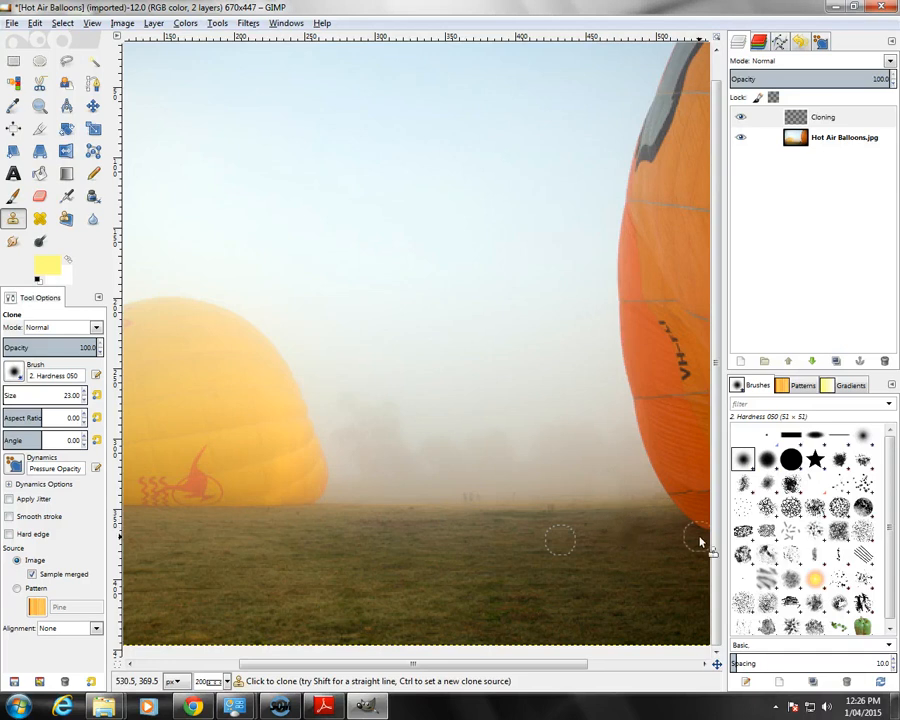
# Step: Hide and reshow the Cloning layer to check the finished ground retouching against the original photo
pyautogui.click(741, 117)
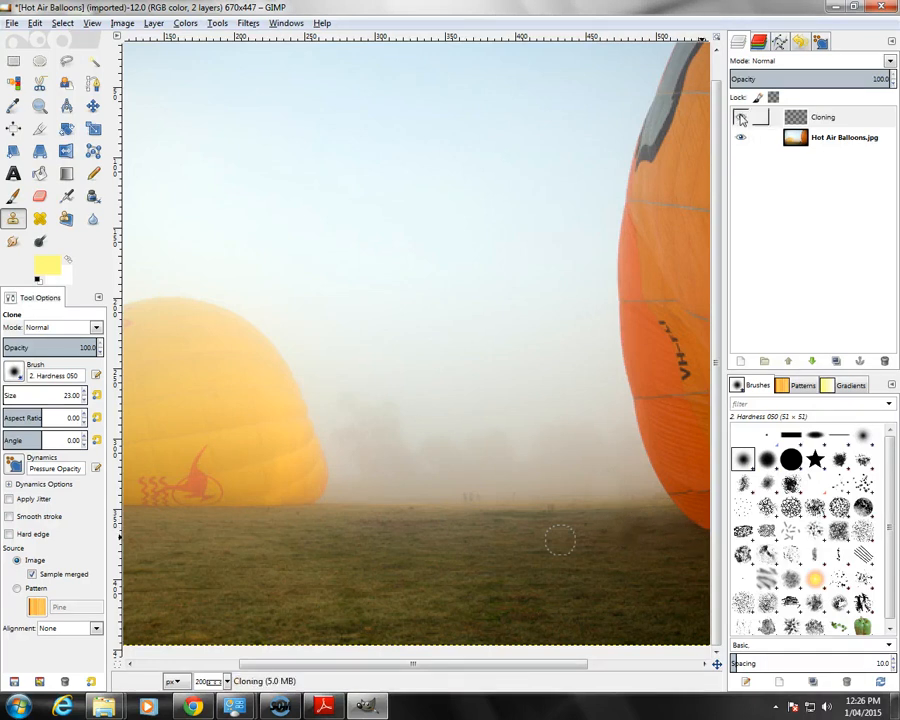
pyautogui.click(741, 118)
pyautogui.click(741, 118)
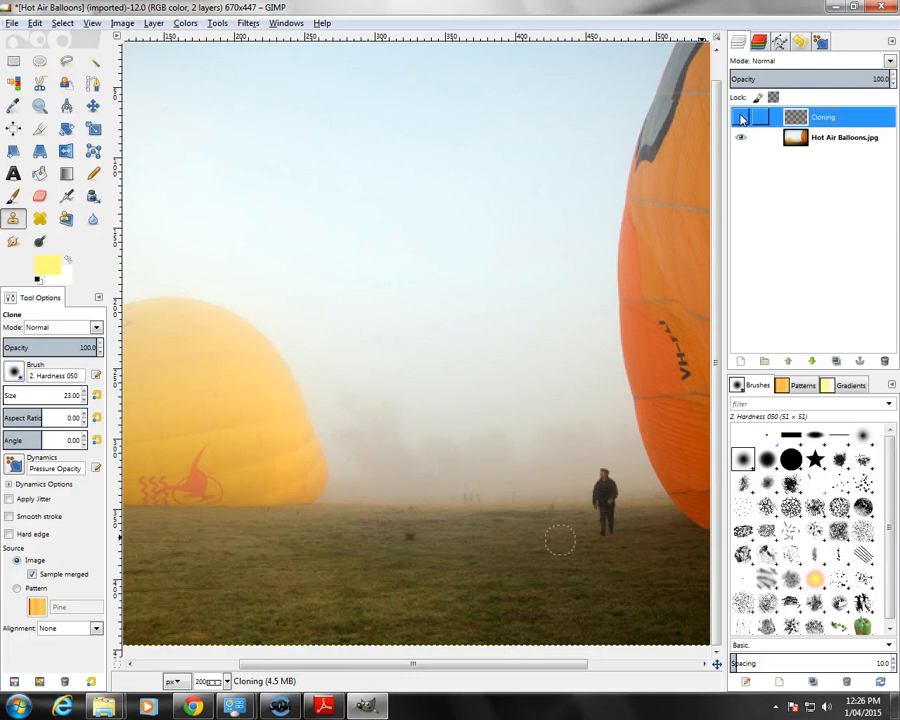
pyautogui.click(741, 118)
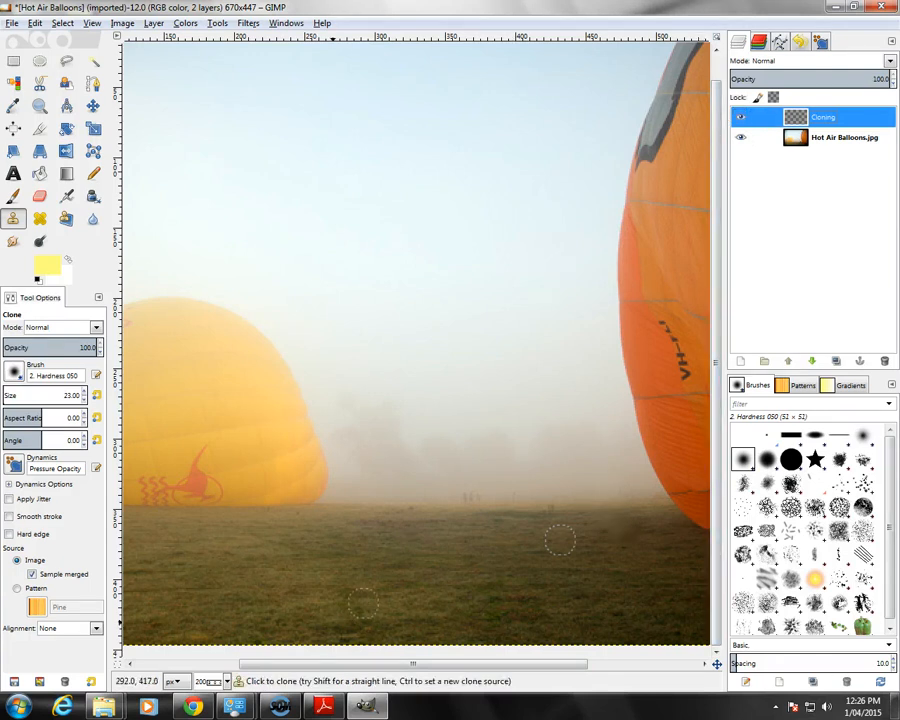
# Step: Check the Part Four saving instructions in the PDF, and save the image as Hot Air Balloons.xcf in the IMTrialPracTest ITf1 folder on the Desktop
pyautogui.click(322, 708)
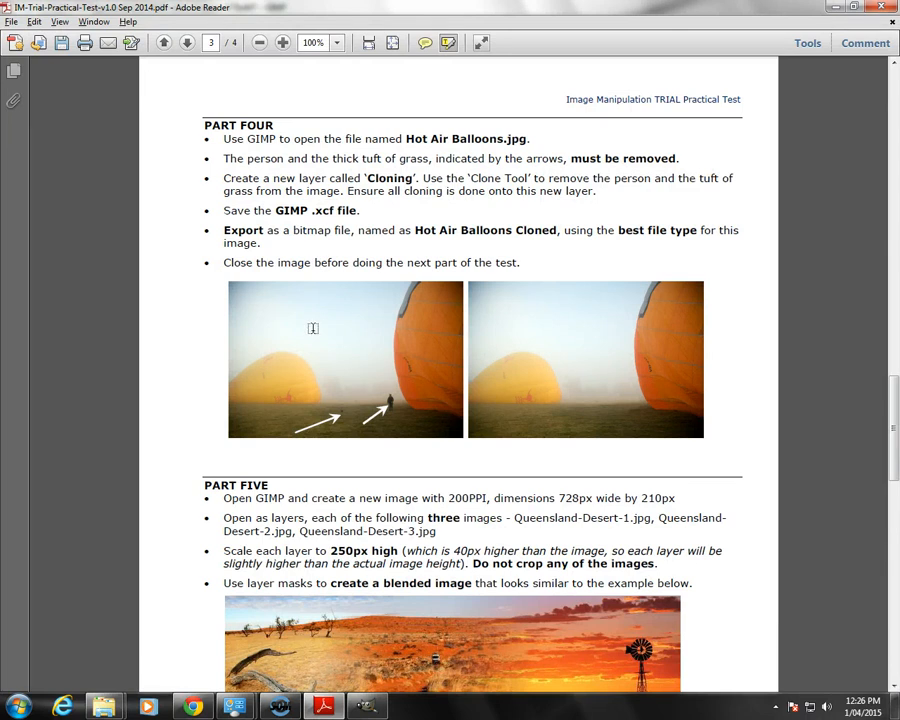
pyautogui.click(367, 707)
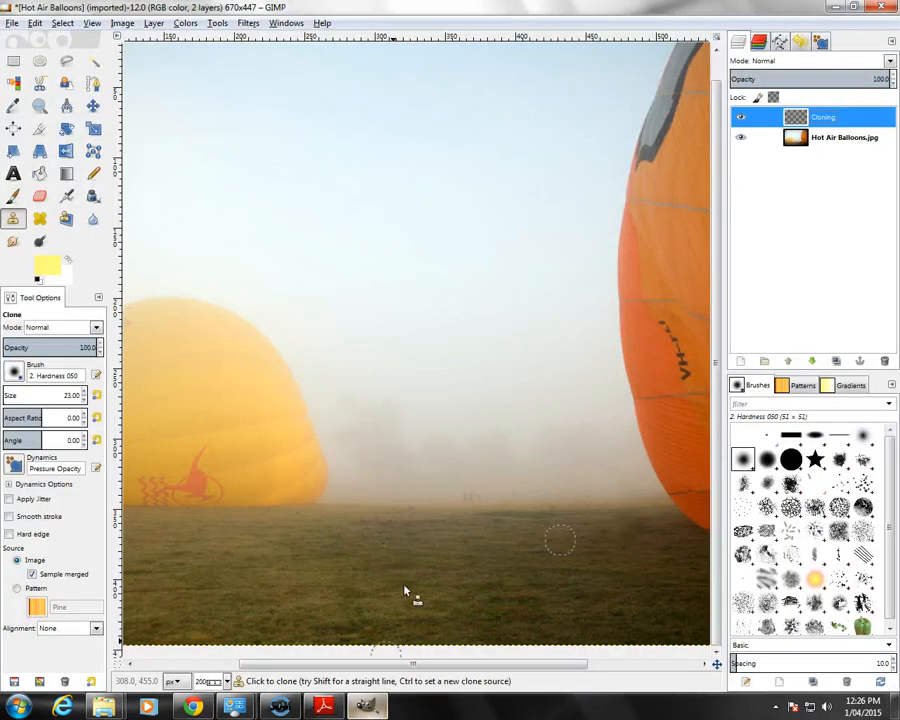
pyautogui.click(12, 23)
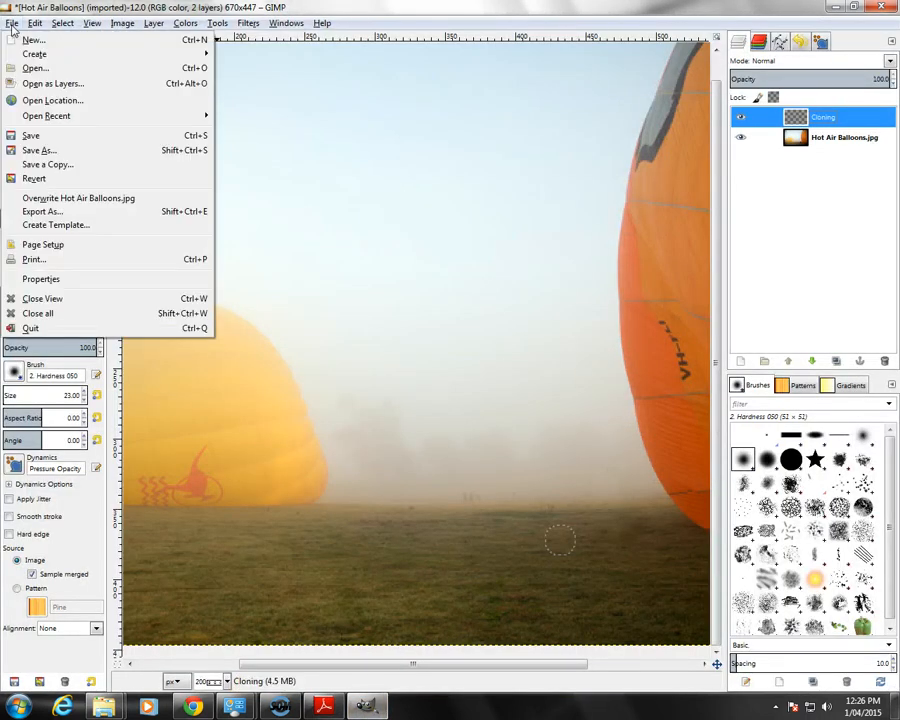
pyautogui.click(31, 152)
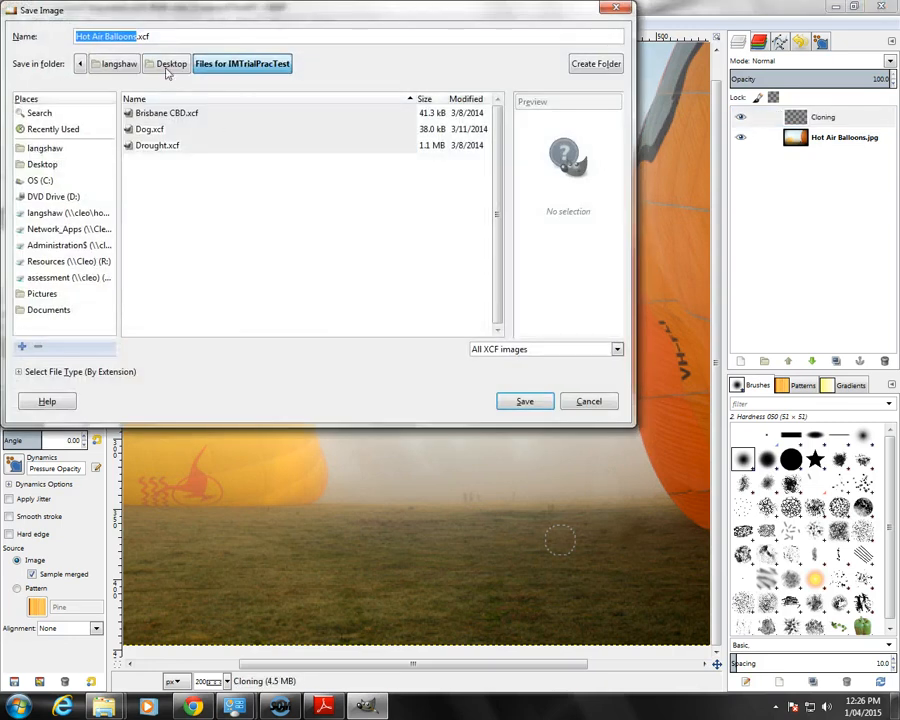
pyautogui.click(167, 67)
pyautogui.doubleClick(226, 136)
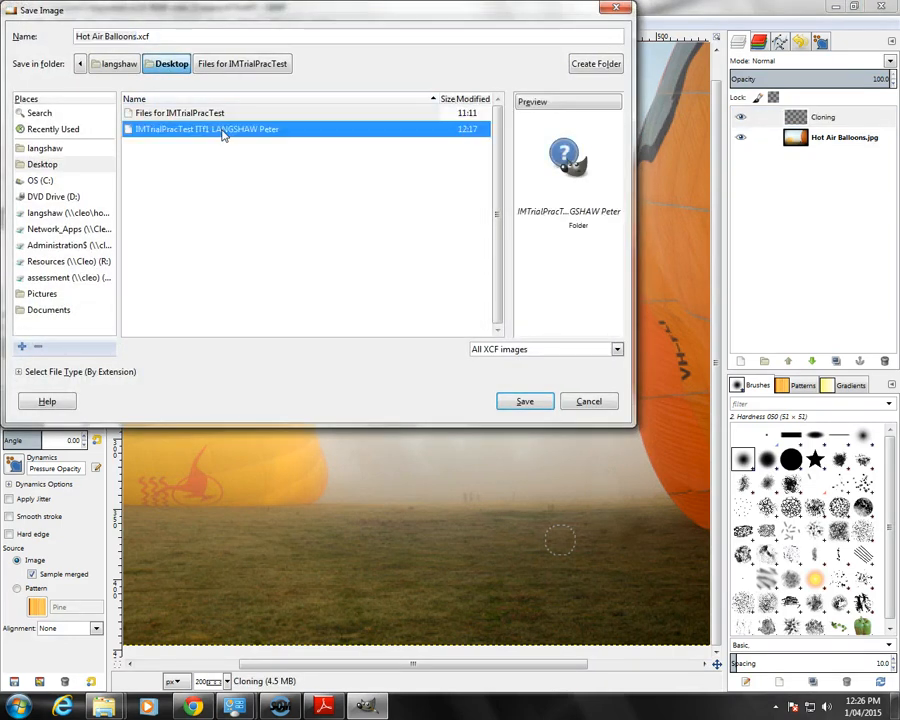
pyautogui.click(526, 402)
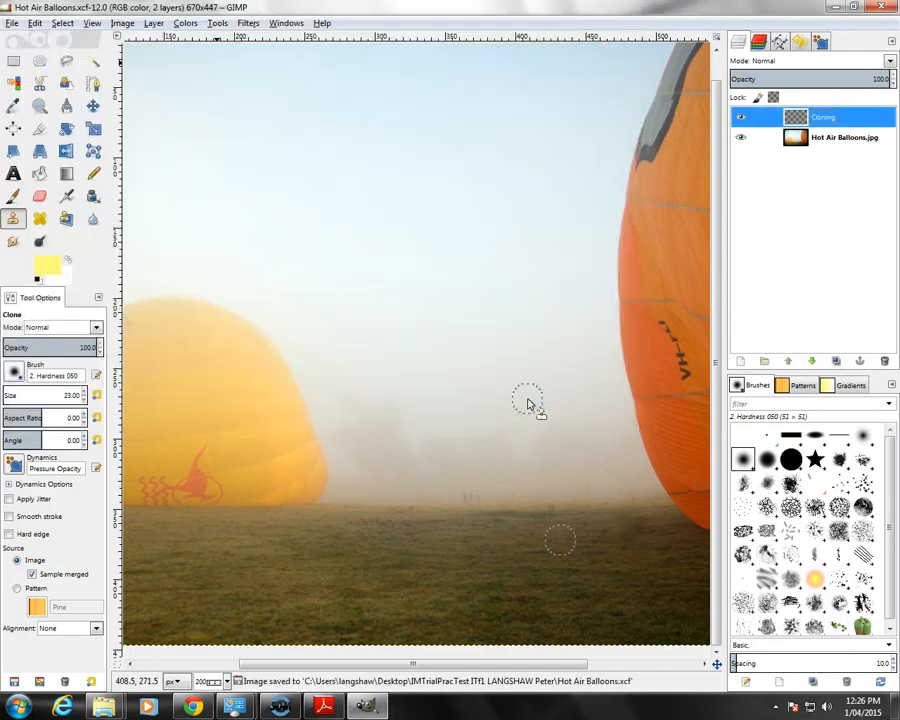
# Step: Export the image as Hot Air Balloons.jpg at JPEG quality 93 into the same IMTrialPracTest ITf1 folder
pyautogui.click(9, 25)
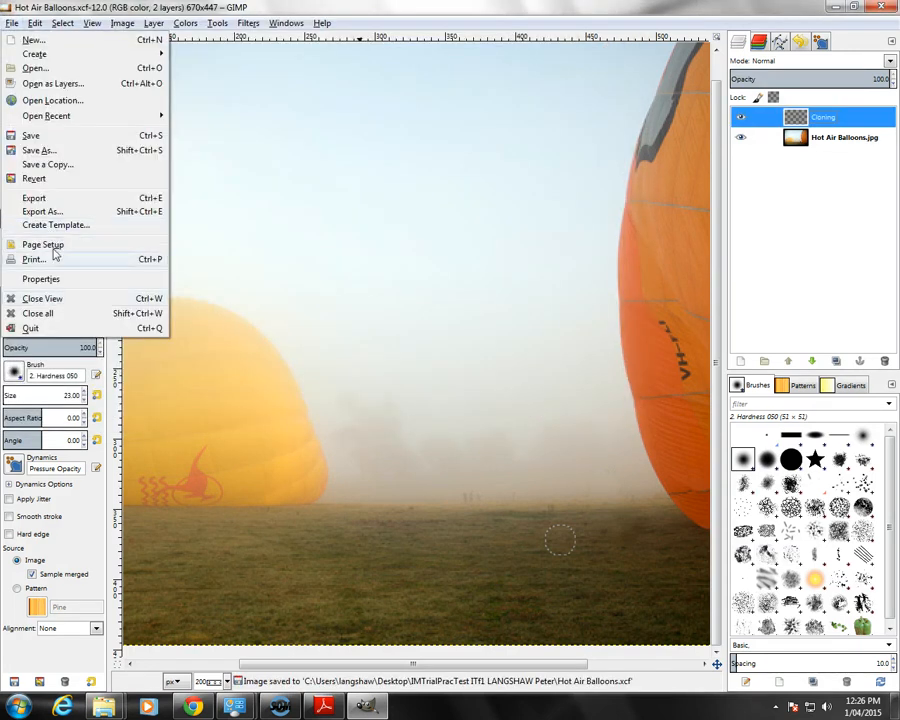
pyautogui.click(47, 217)
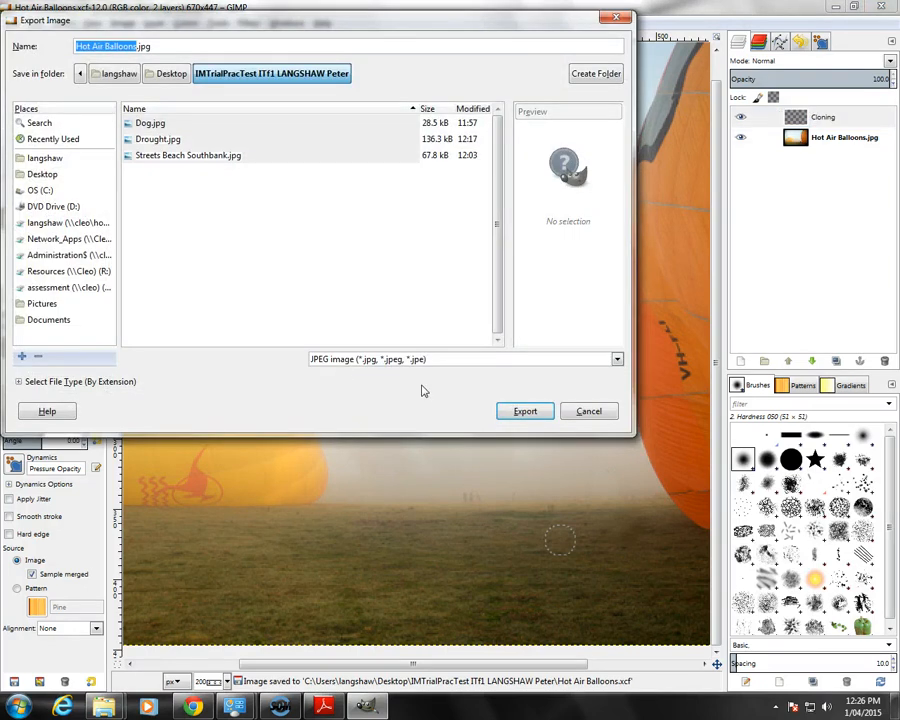
pyautogui.click(520, 413)
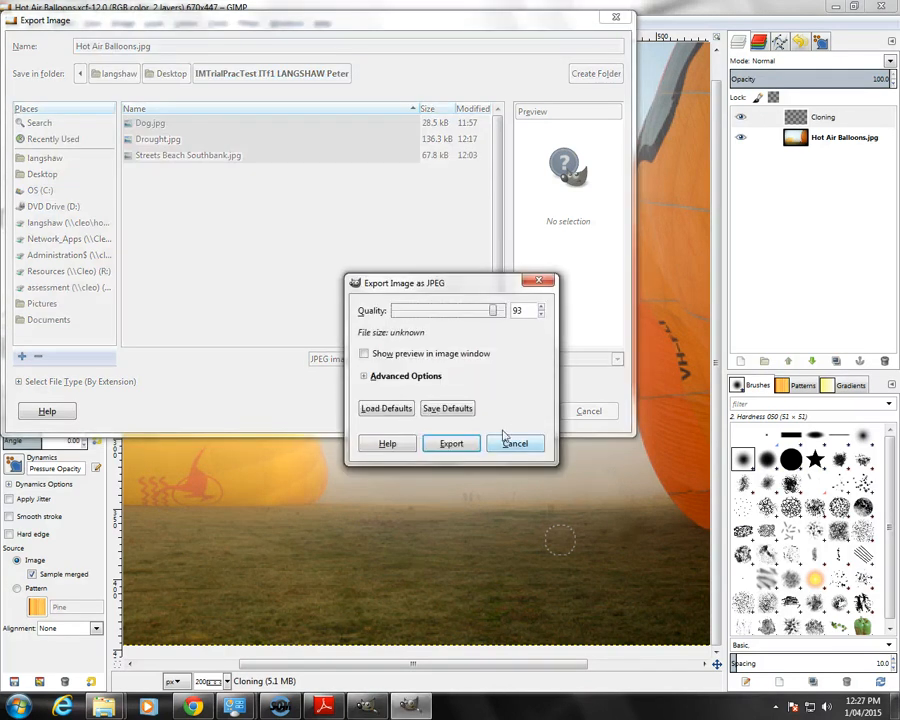
pyautogui.click(453, 445)
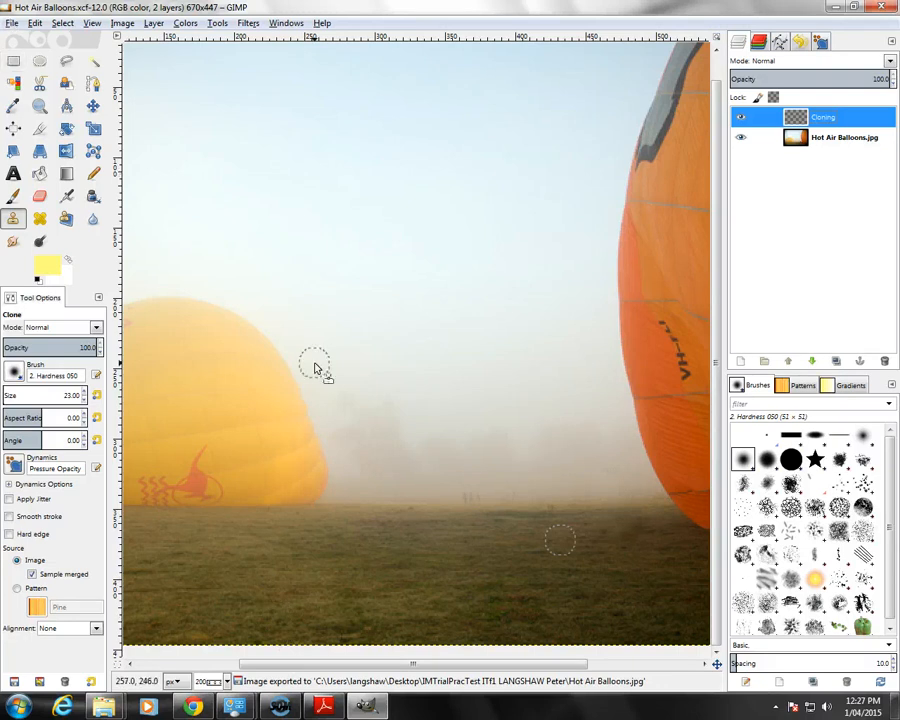
# Step: View the whole balloon image at 100% zoom and close it
pyautogui.scroll(-1, 315, 364)
pyautogui.scroll(-1, 315, 364)
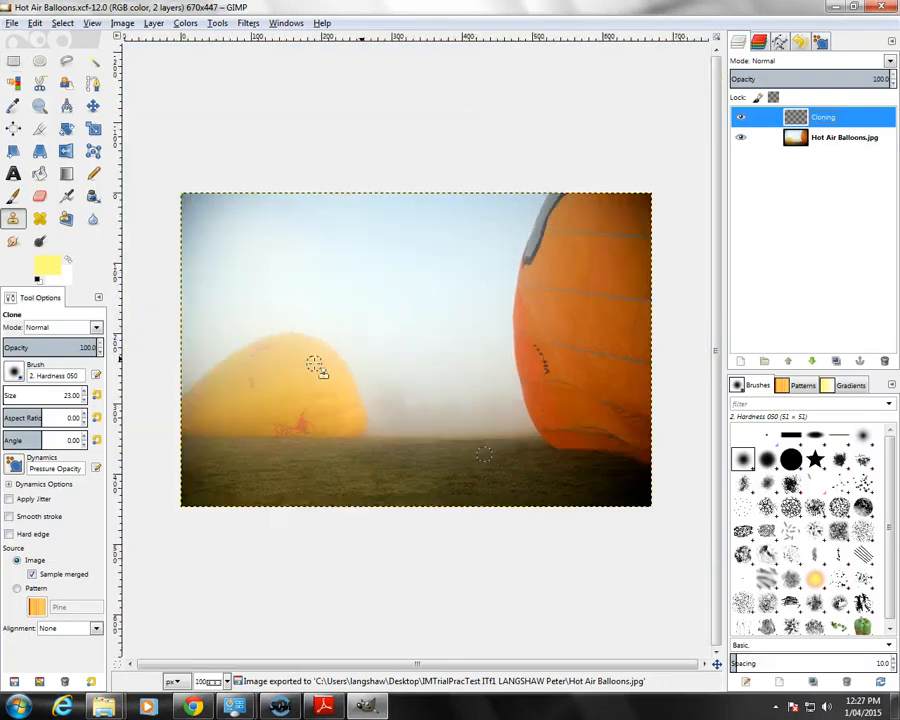
pyautogui.click(10, 22)
pyautogui.click(42, 298)
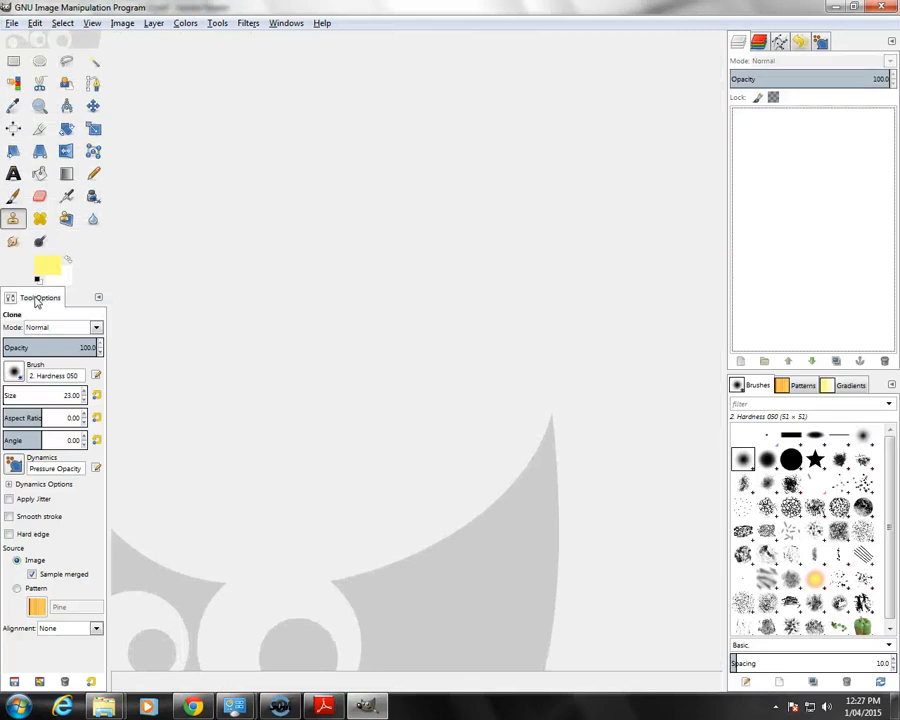